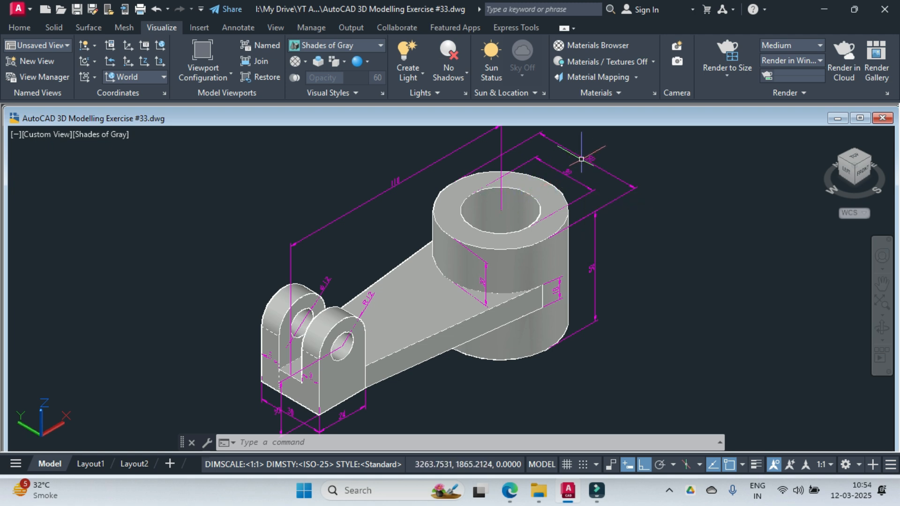
Examine the dimensions of the reference bracket's hollow cylinder, forked end and connecting arm.
scroll(590, 156, up, 3)
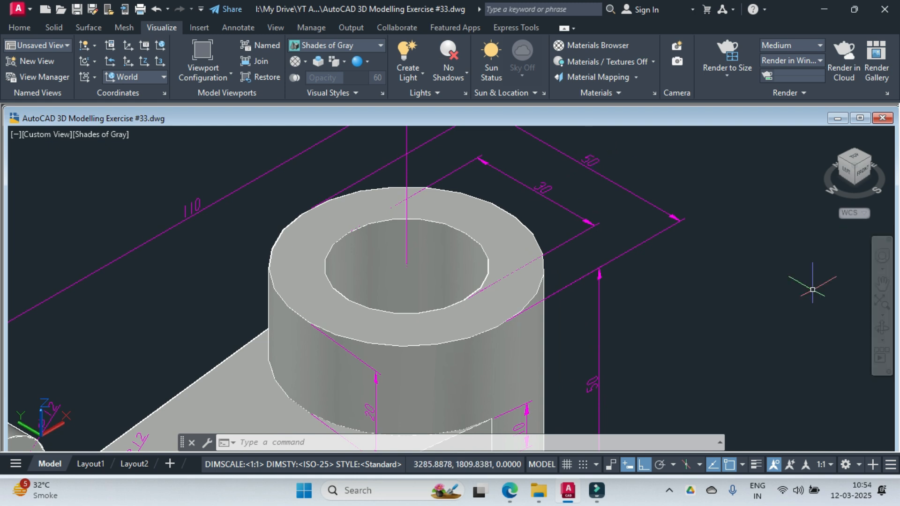
scroll(676, 279, down, 4)
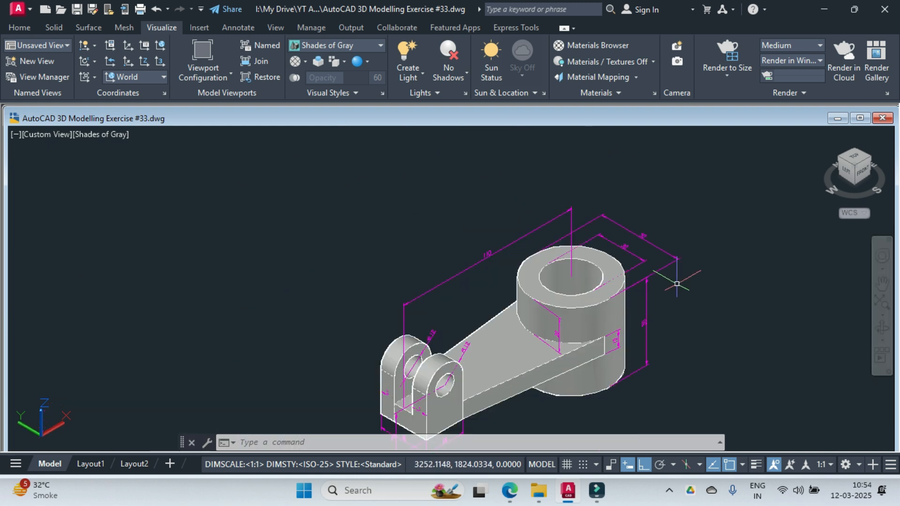
middle_drag(477, 385, 477, 344)
scroll(358, 401, up, 4)
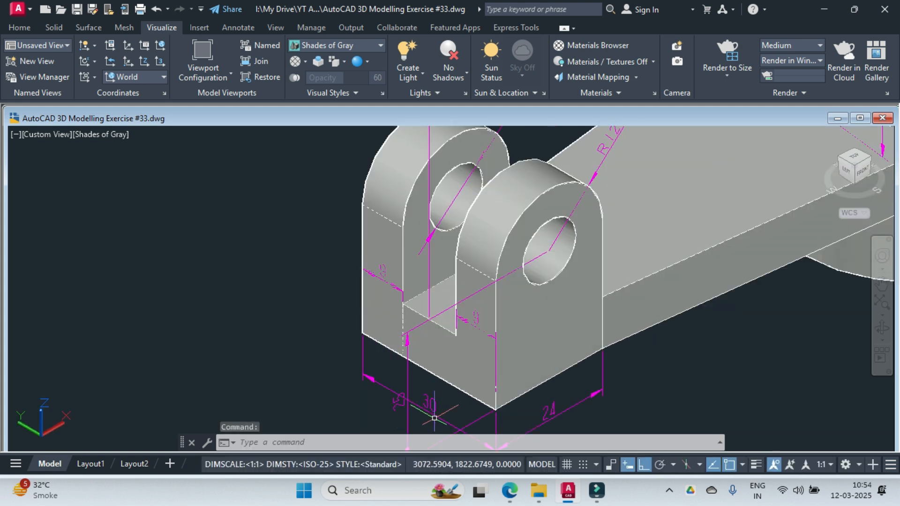
scroll(401, 402, down, 3)
scroll(434, 417, down, 2)
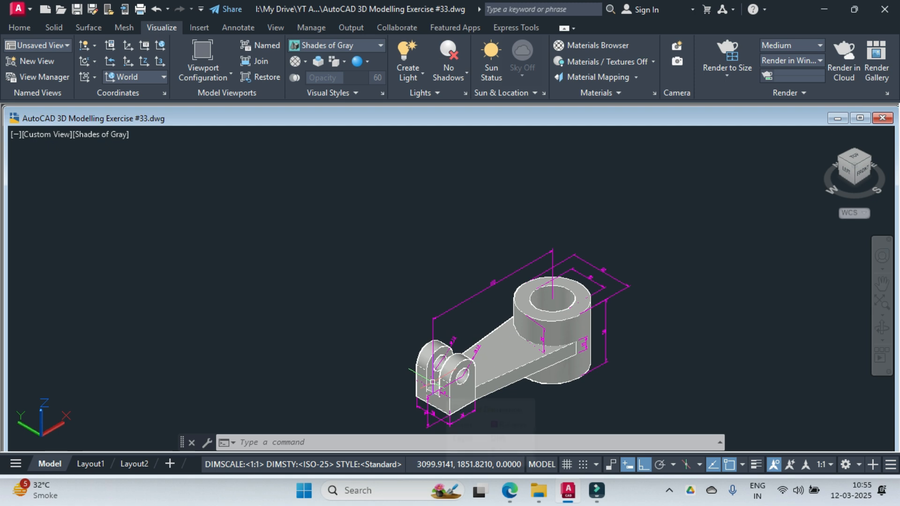
scroll(486, 291, up, 5)
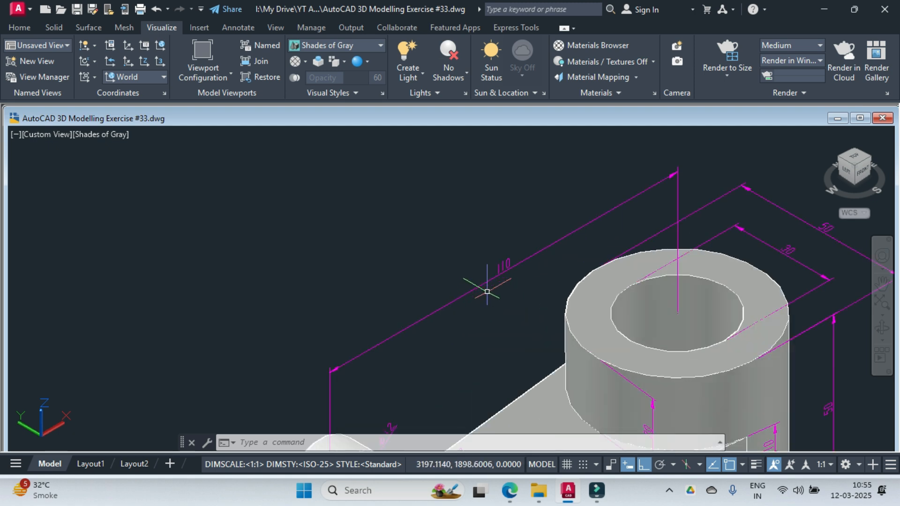
scroll(487, 291, down, 5)
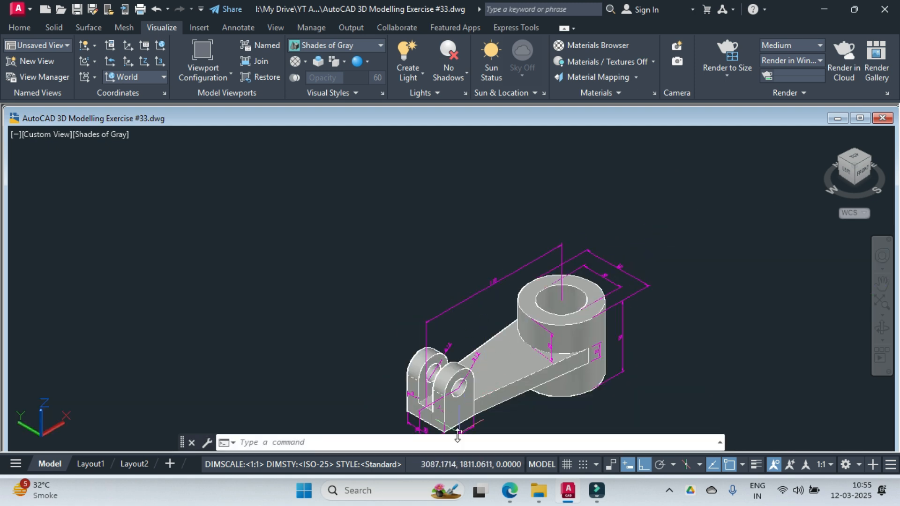
scroll(480, 403, down, 2)
middle_drag(482, 405, 455, 324)
scroll(438, 333, up, 6)
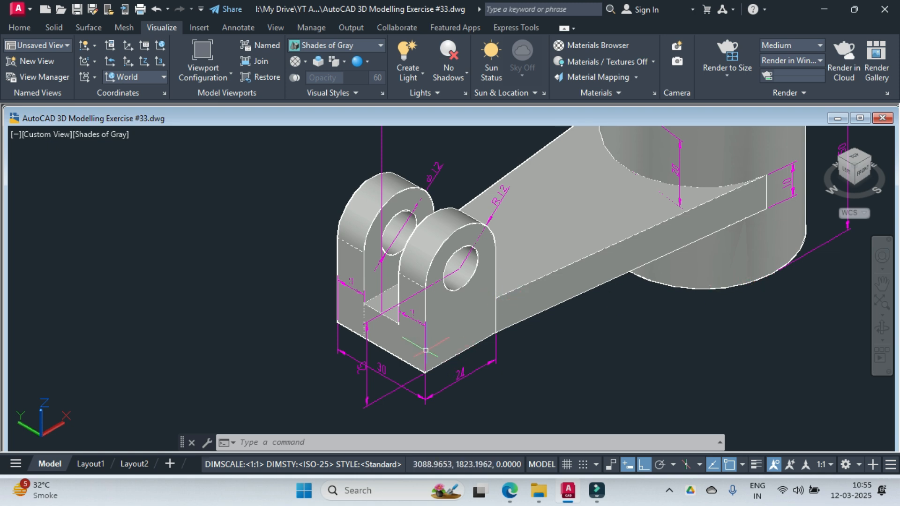
scroll(547, 183, down, 2)
middle_drag(547, 183, 549, 314)
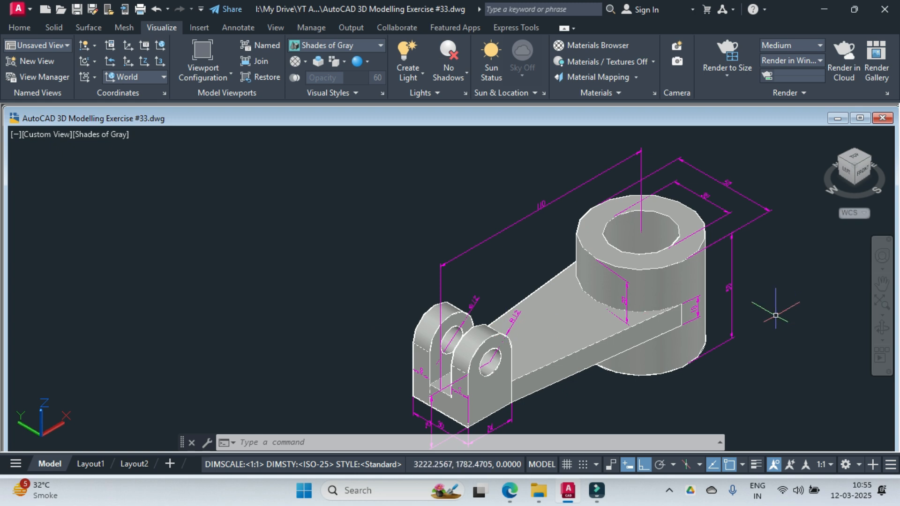
scroll(724, 293, up, 2)
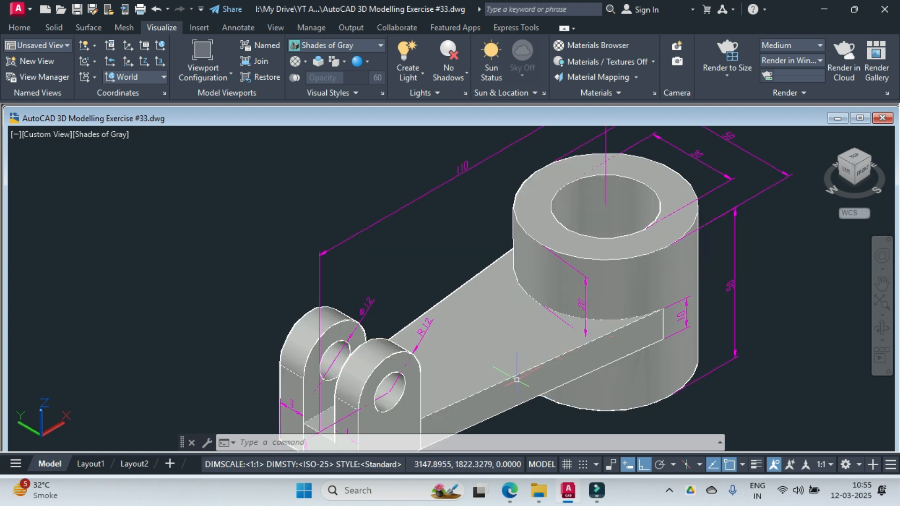
scroll(674, 324, up, 1)
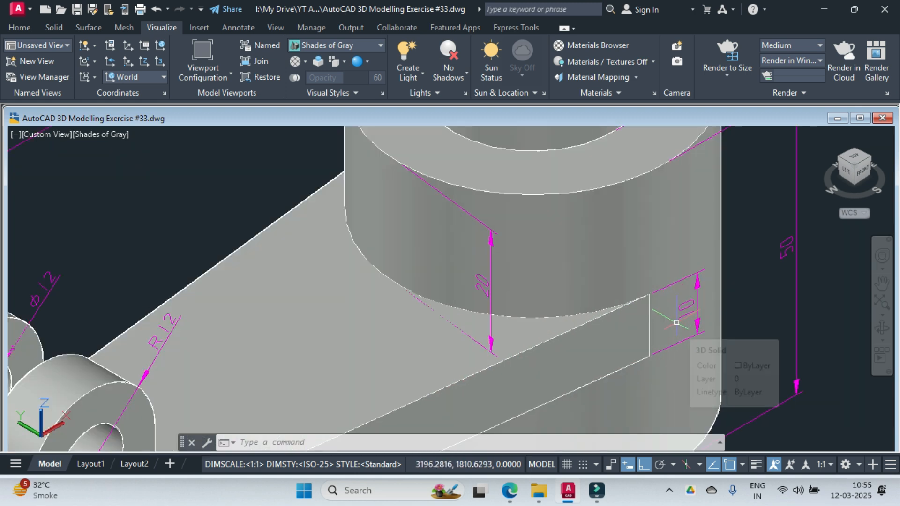
scroll(676, 323, down, 1)
middle_drag(615, 363, 642, 319)
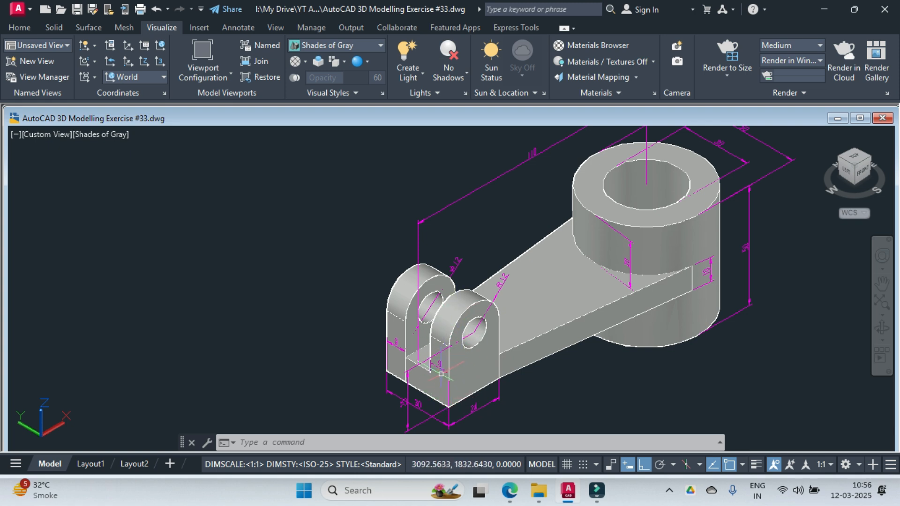
scroll(441, 370, up, 4)
scroll(441, 371, down, 4)
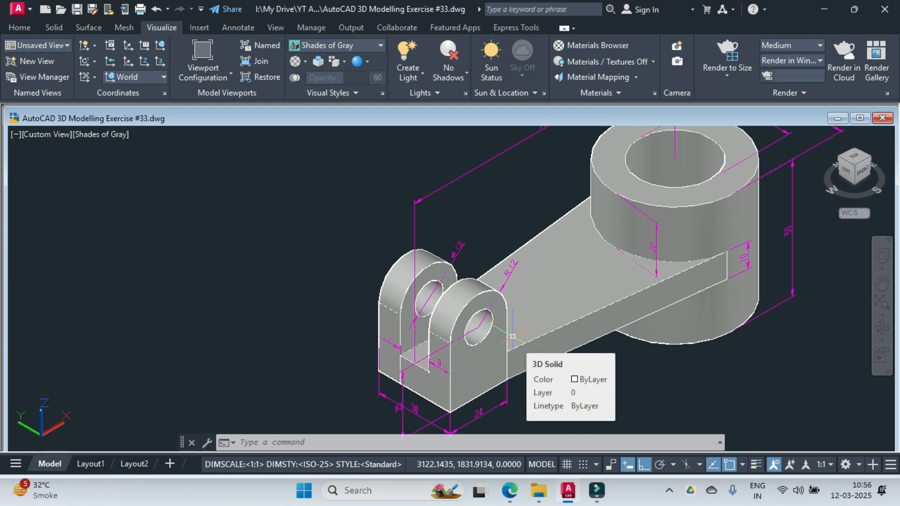
scroll(528, 331, down, 2)
middle_drag(556, 322, 470, 337)
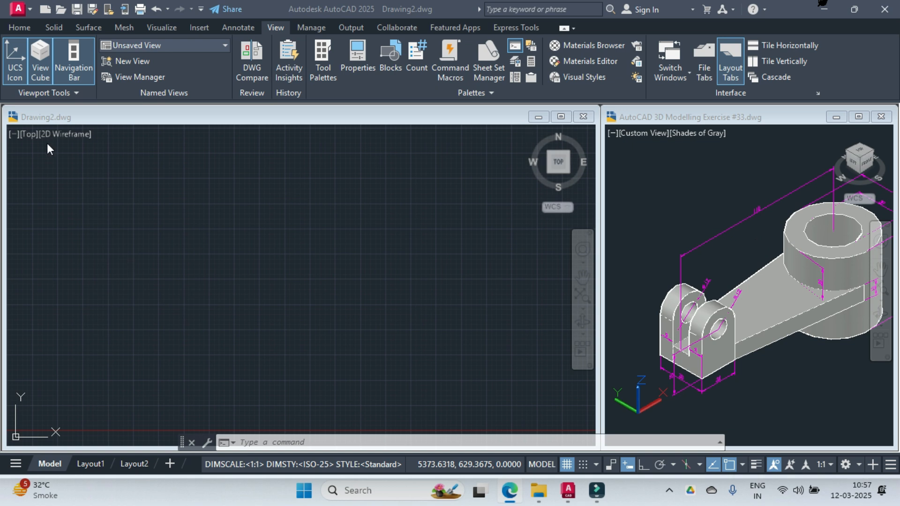
Draw a circle with a diameter of 30 in the empty Drawing2.dwg using Center, Diameter.
click(167, 122)
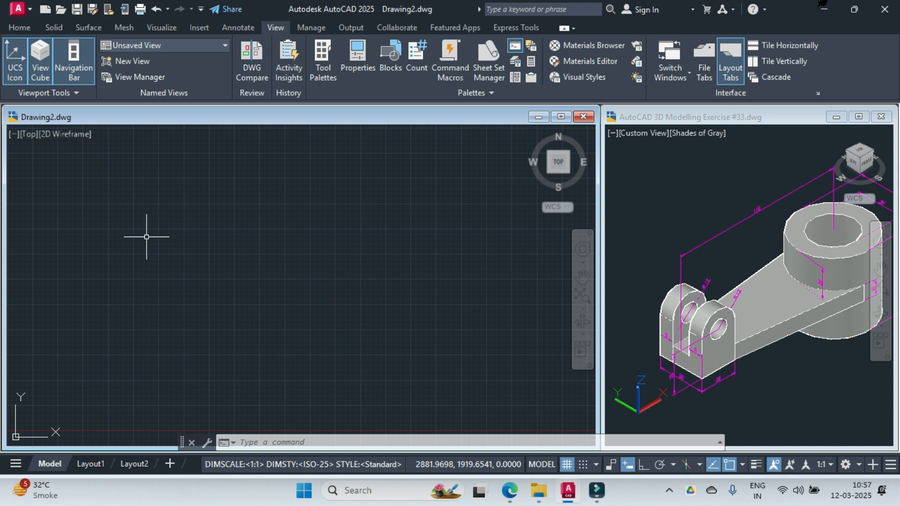
click(24, 28)
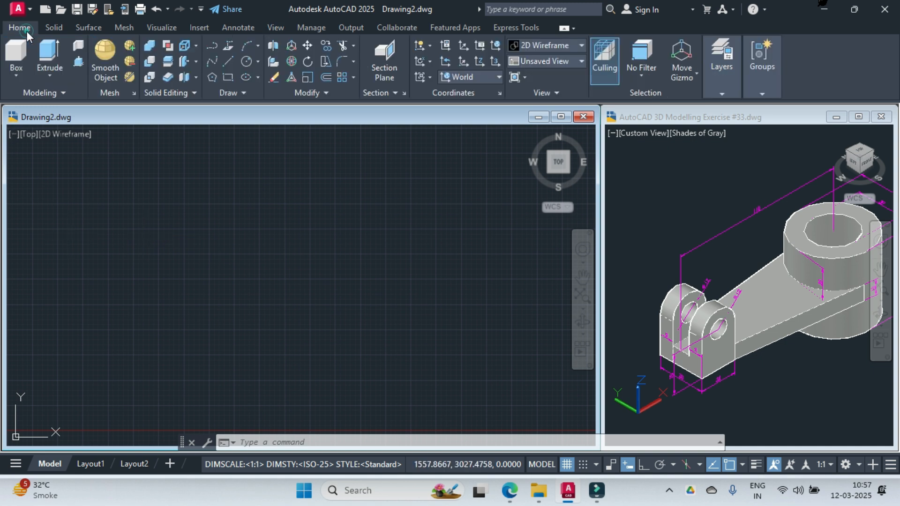
click(250, 67)
click(257, 61)
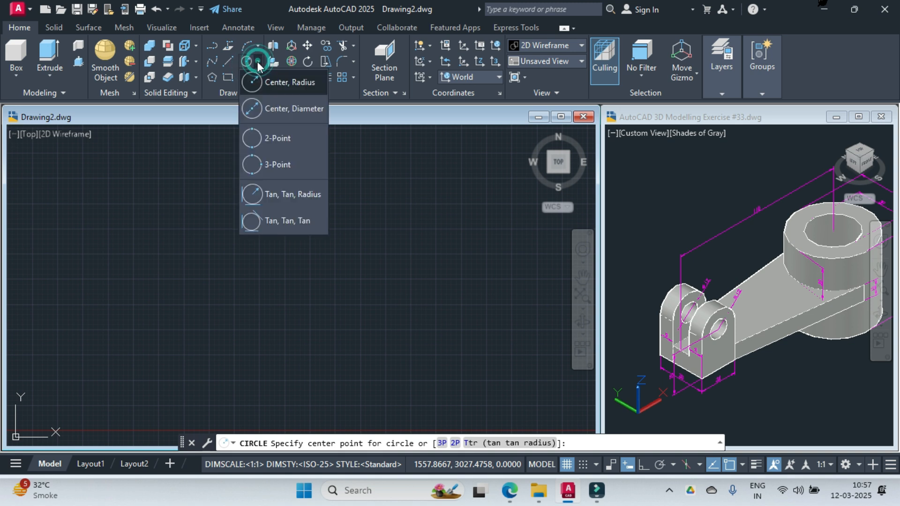
click(281, 107)
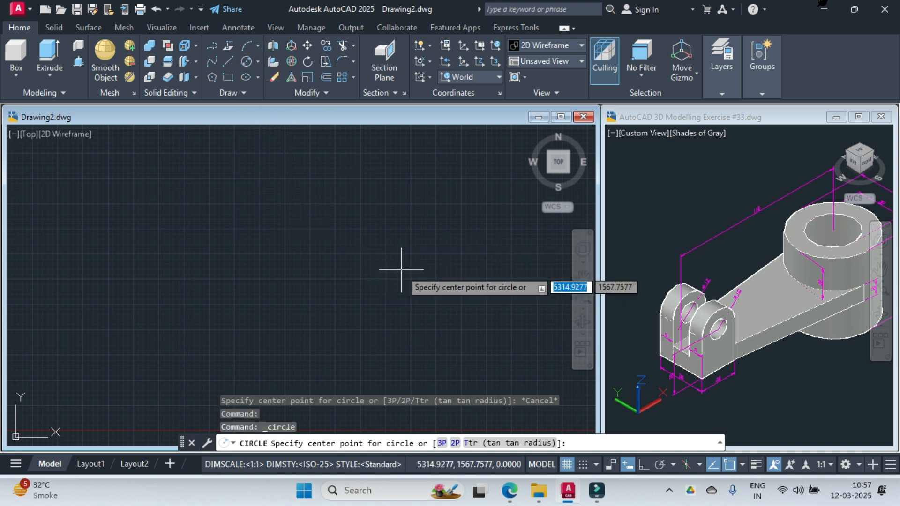
click(380, 250)
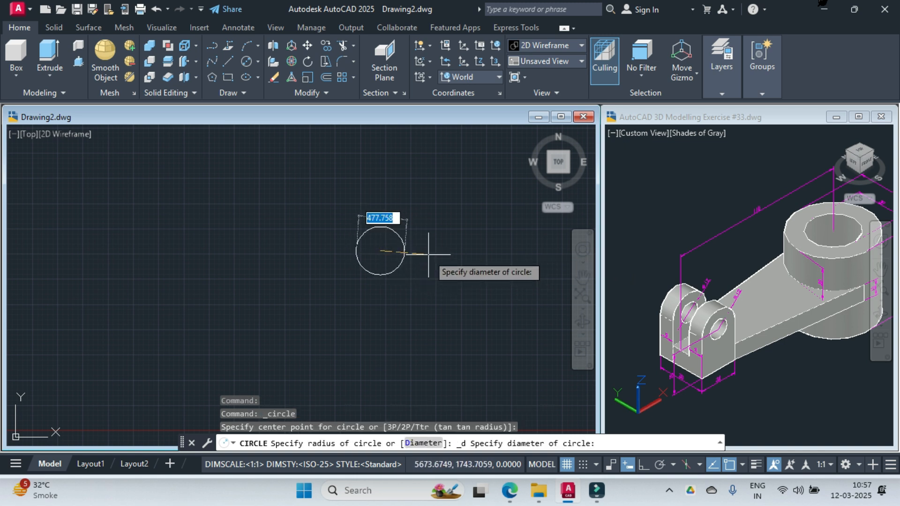
text(30)
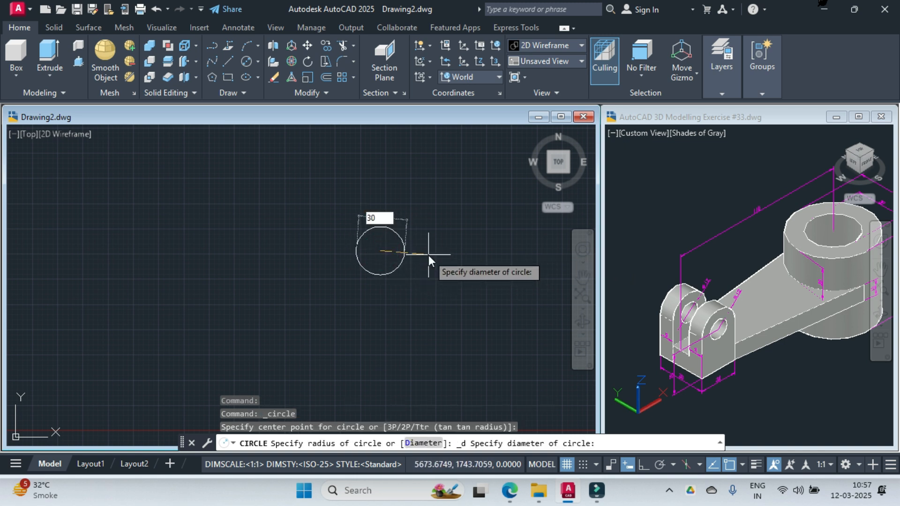
key(Return)
Draw a concentric circle with a diameter of 50 around the first circle.
scroll(401, 245, up, 2)
scroll(328, 283, up, 5)
middle_drag(322, 245, 347, 315)
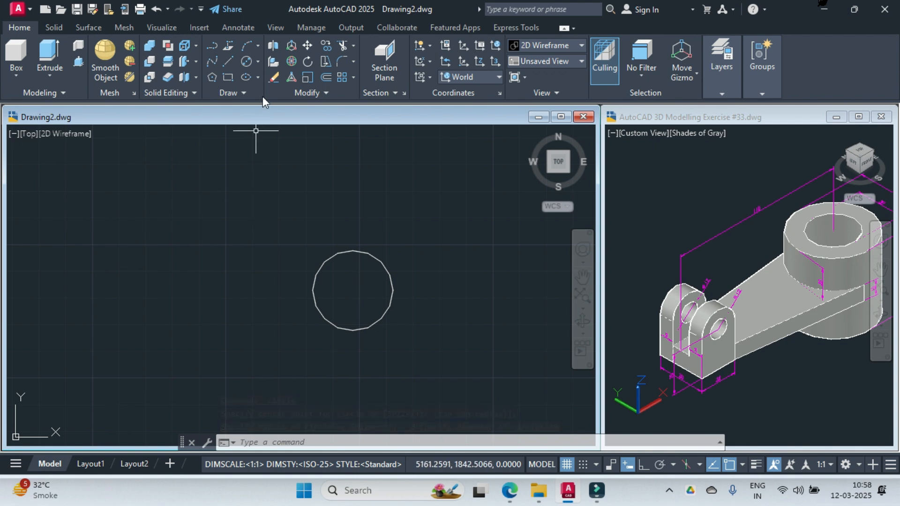
click(261, 63)
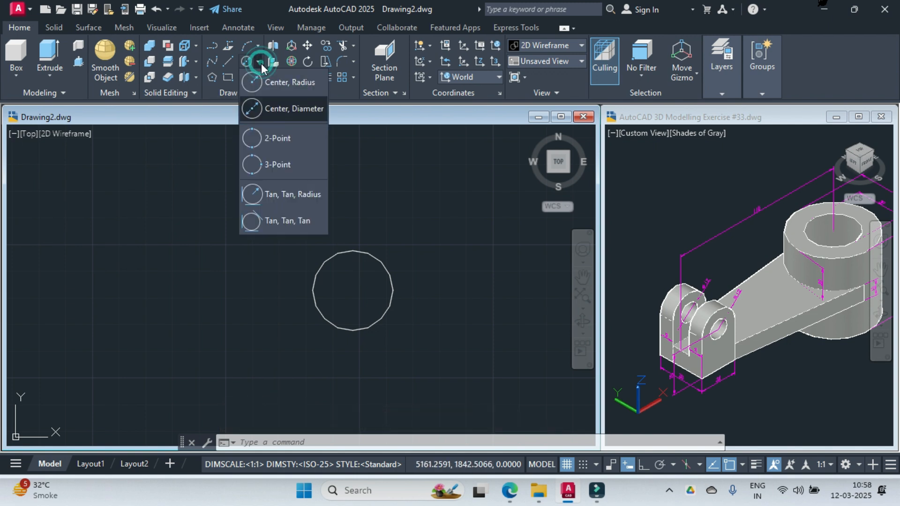
click(262, 107)
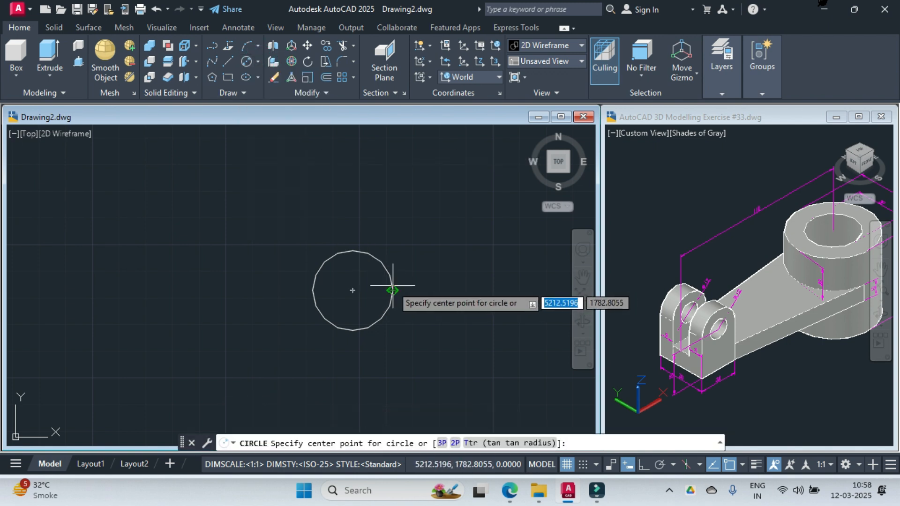
click(352, 290)
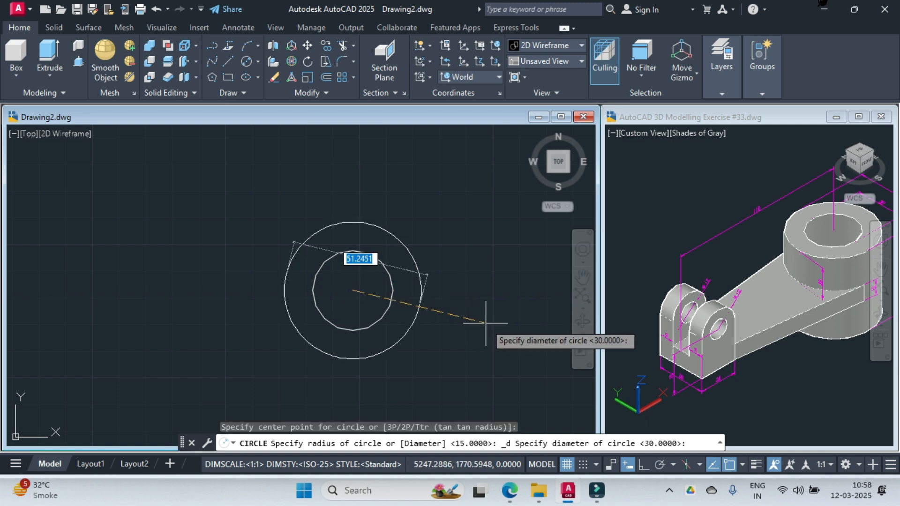
text(50)
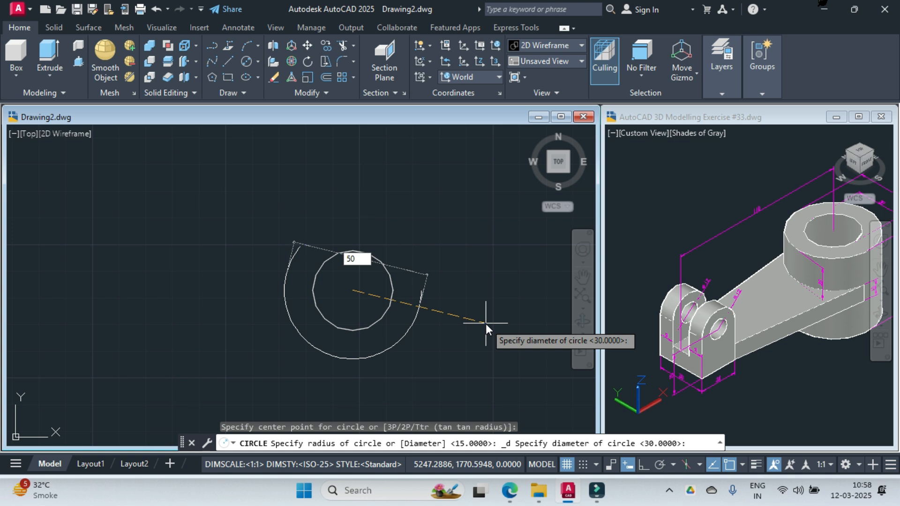
key(Return)
Turn on Ortho and draw a vertical line 30 units long in the free space left of the two circles.
scroll(364, 262, down, 2)
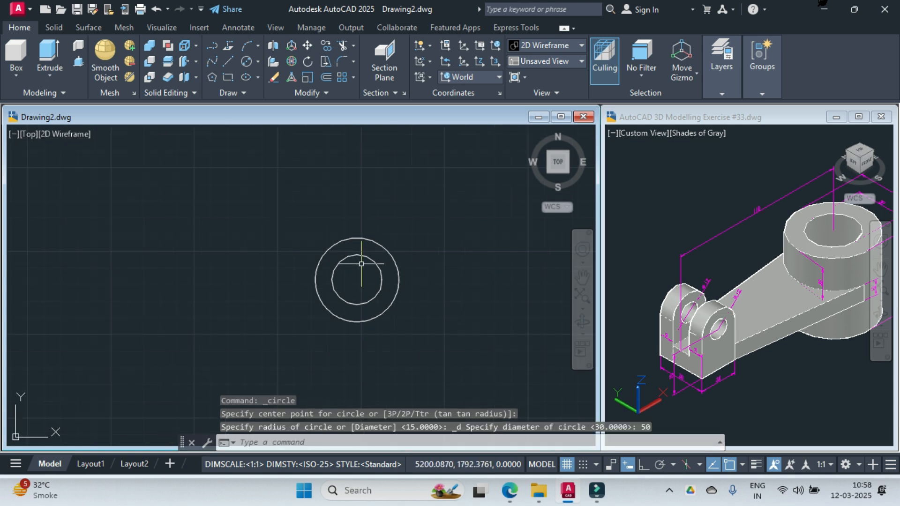
middle_drag(366, 262, 419, 261)
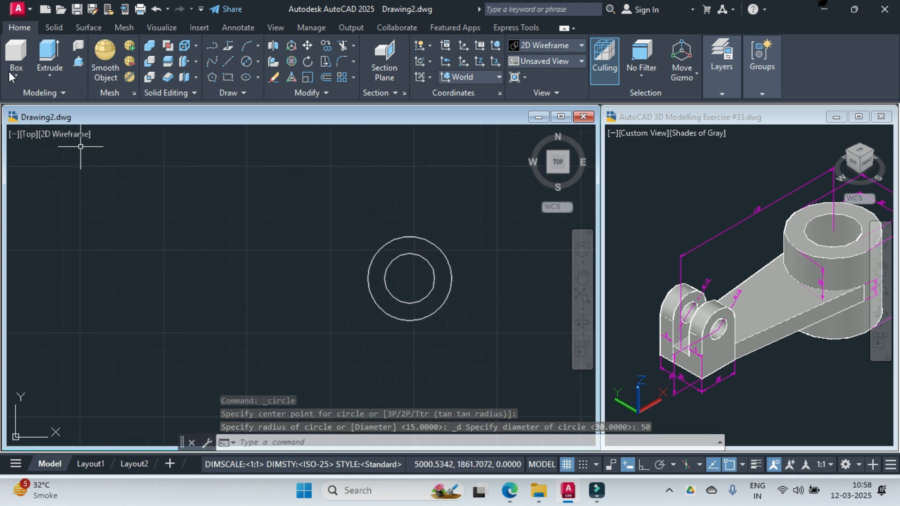
click(229, 61)
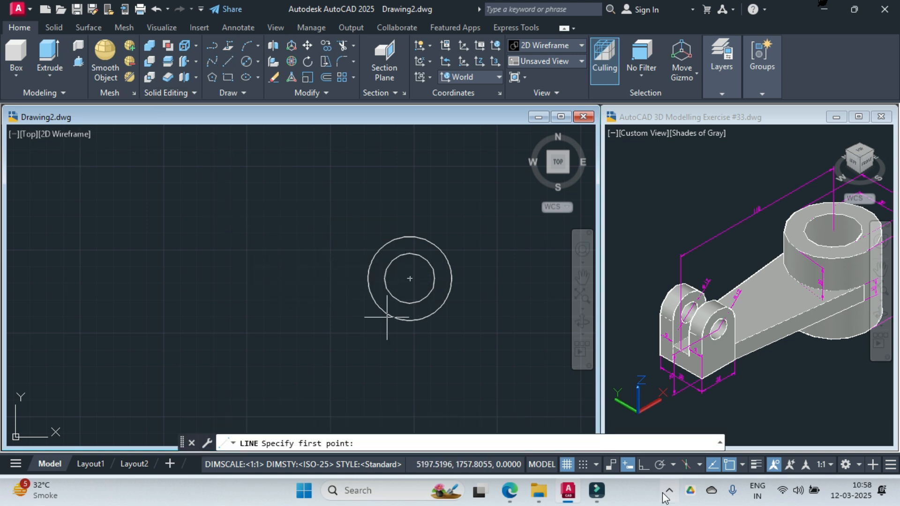
click(642, 464)
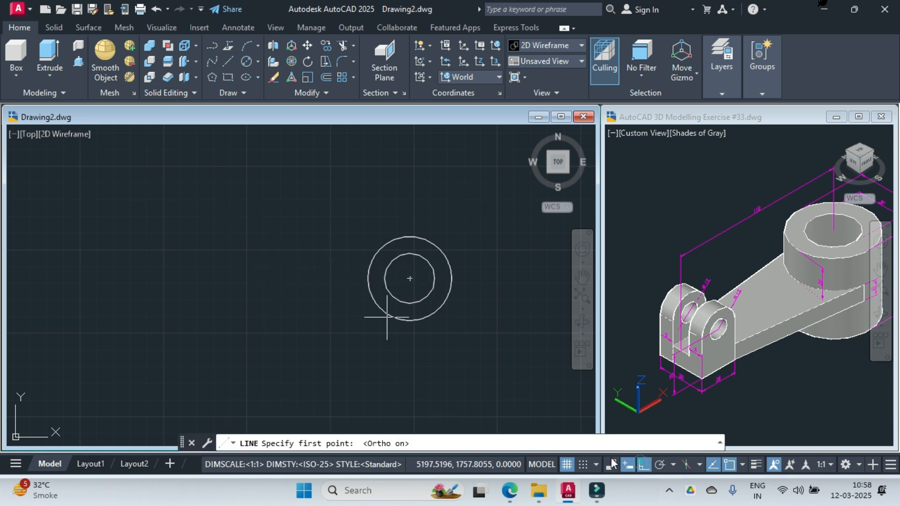
click(262, 241)
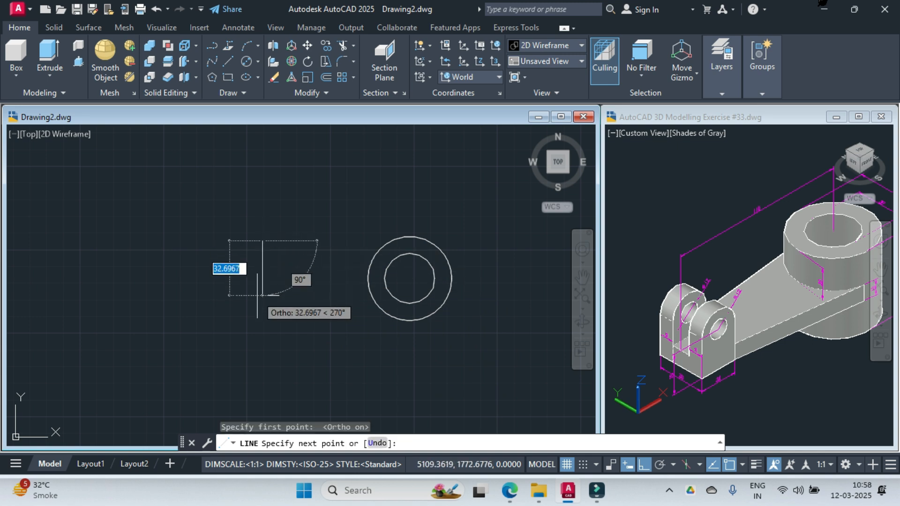
text(3)
key(Return)
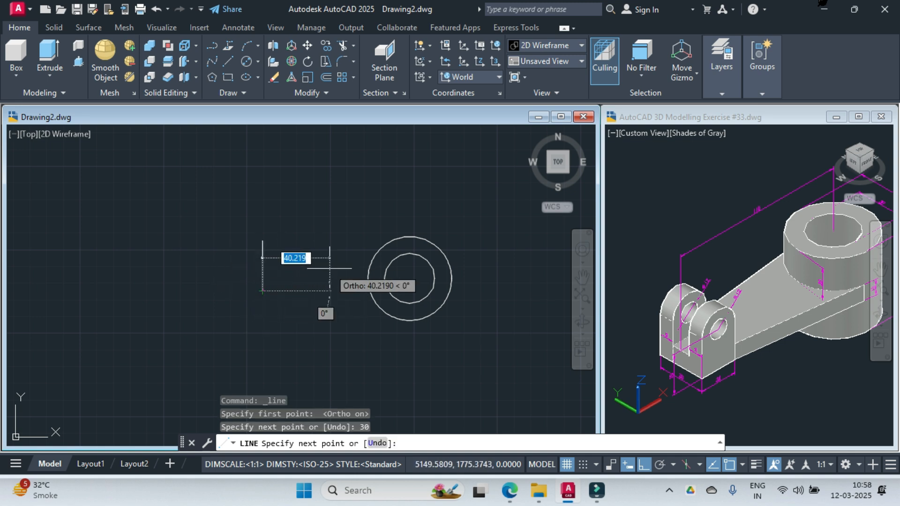
key(Escape)
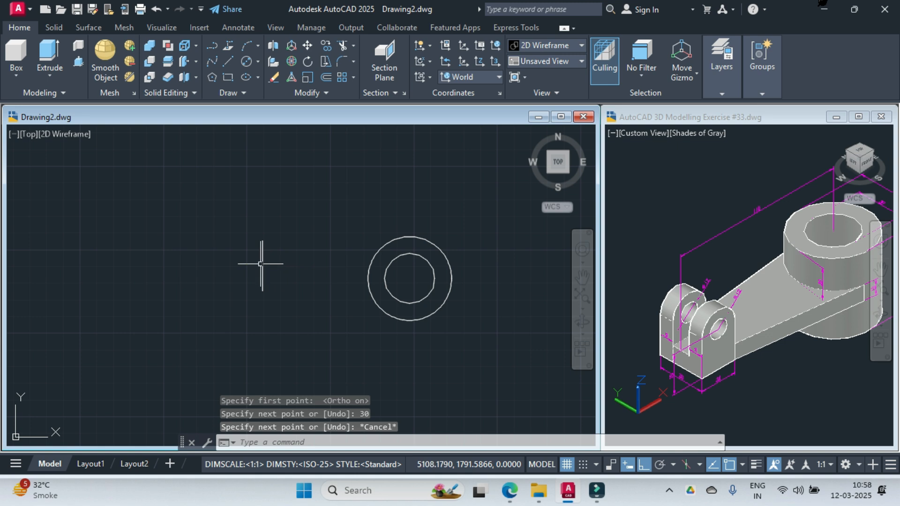
Reposition the vertical line by its midpoint onto the common center of the two circles.
click(261, 264)
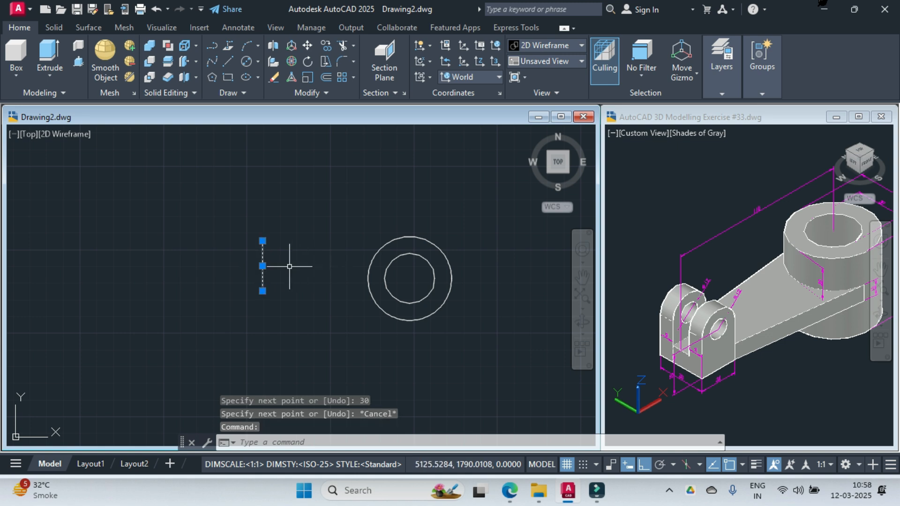
click(262, 265)
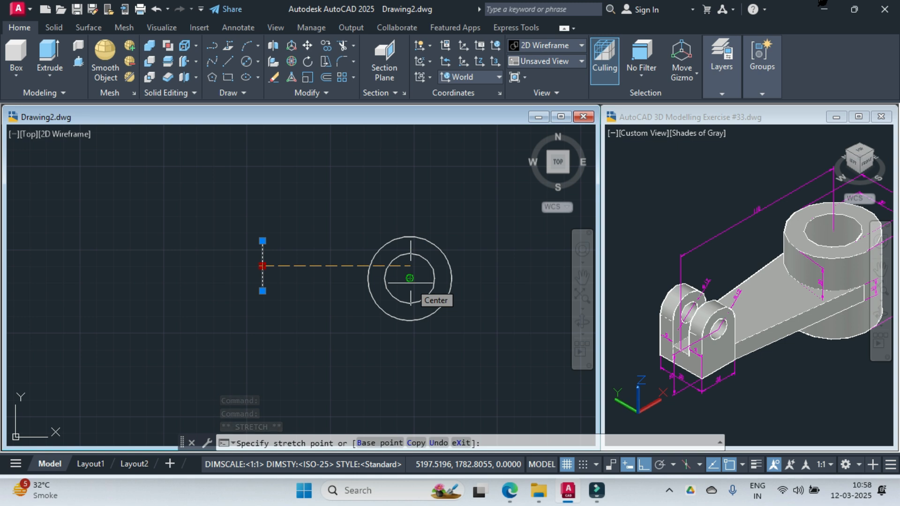
click(409, 279)
Move the vertical line 110 units horizontally to the left, using the circles' common center as base point.
text(mo)
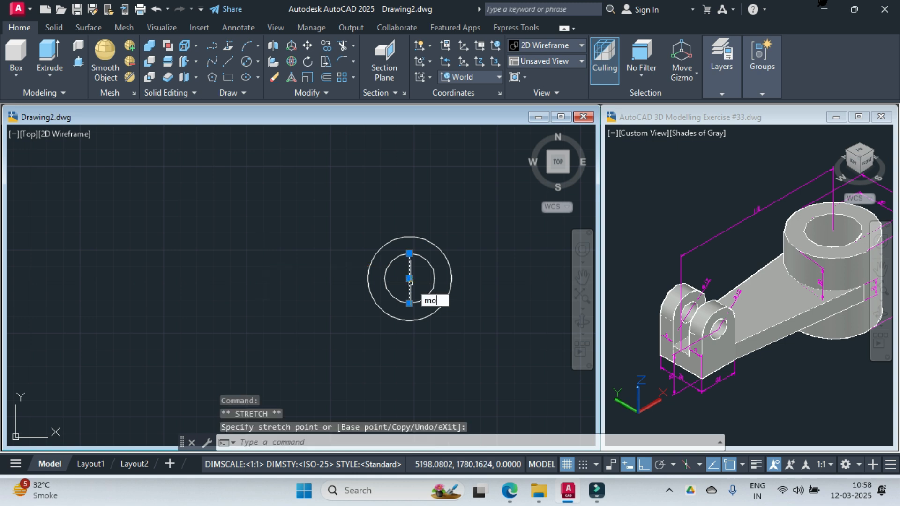
text(ve)
key(Return)
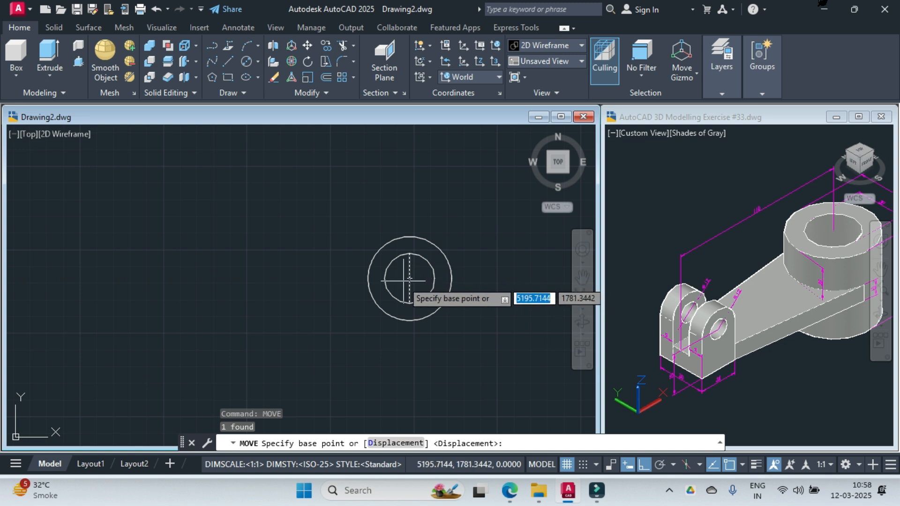
click(410, 279)
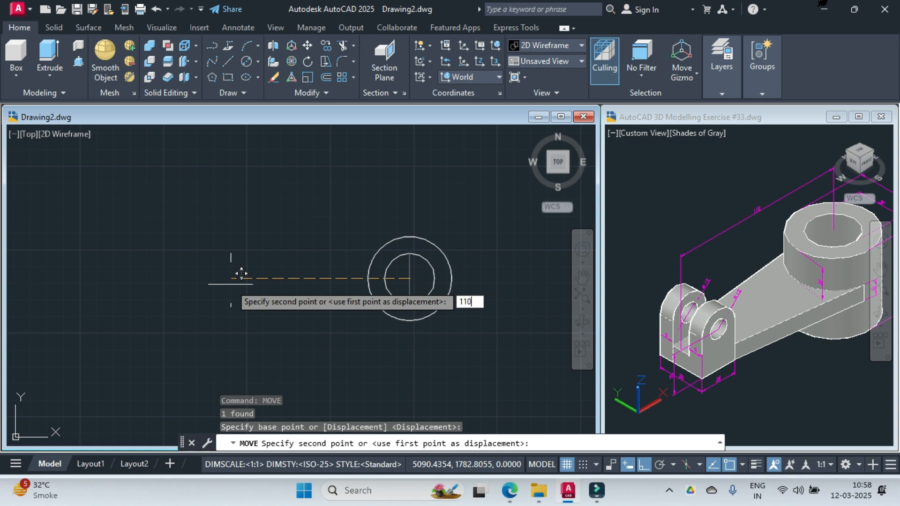
key(Return)
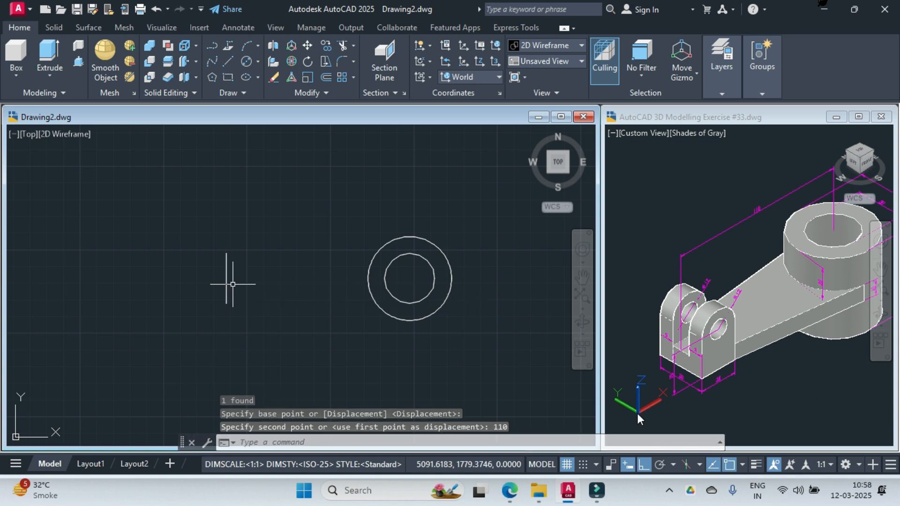
Draw a 24-unit horizontal line rightward from the vertical line's lower end, then turn Ortho off and continue it tangent to the outer circle.
click(230, 63)
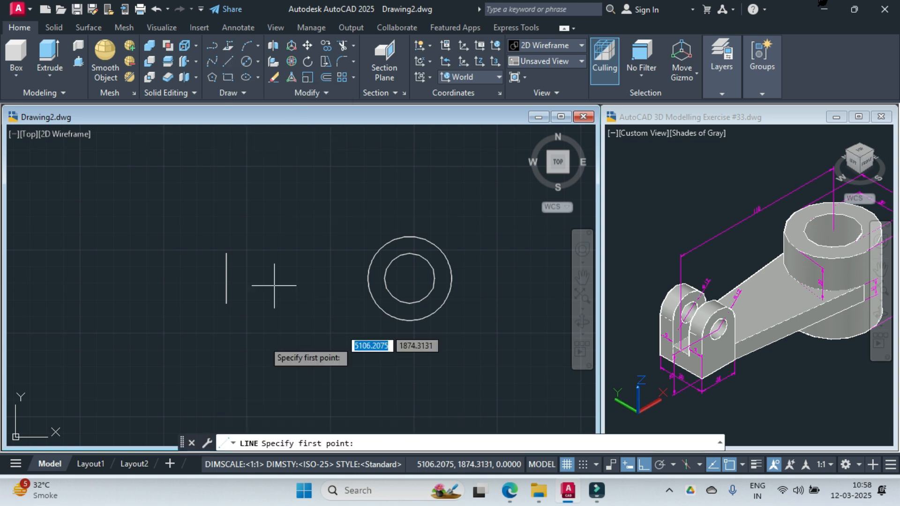
click(226, 304)
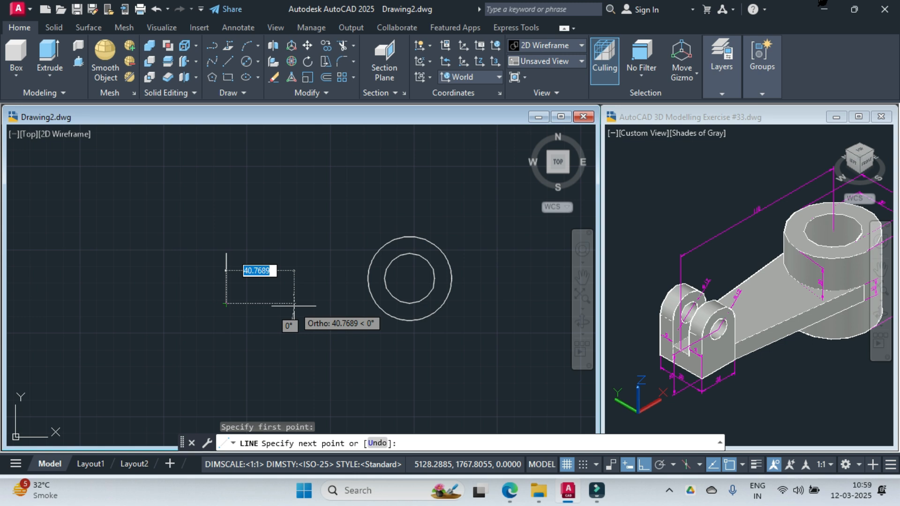
text(24)
key(Return)
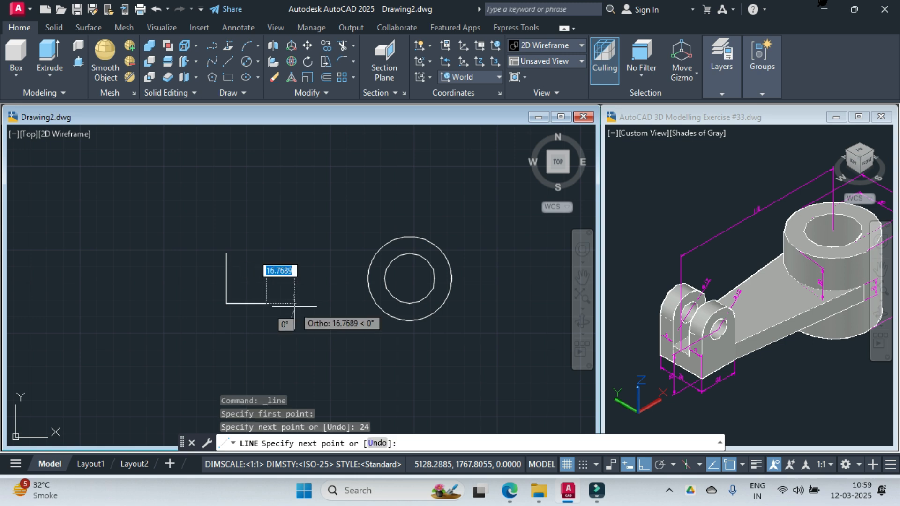
click(643, 464)
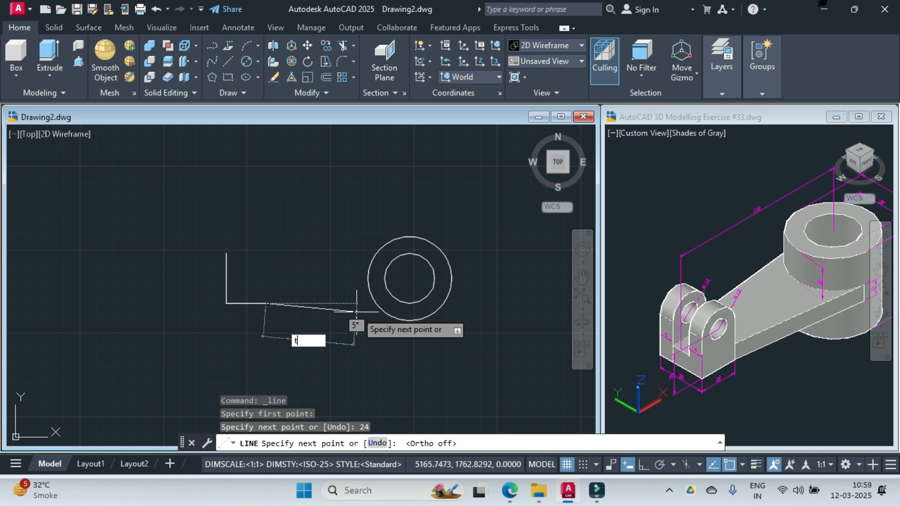
key(Return)
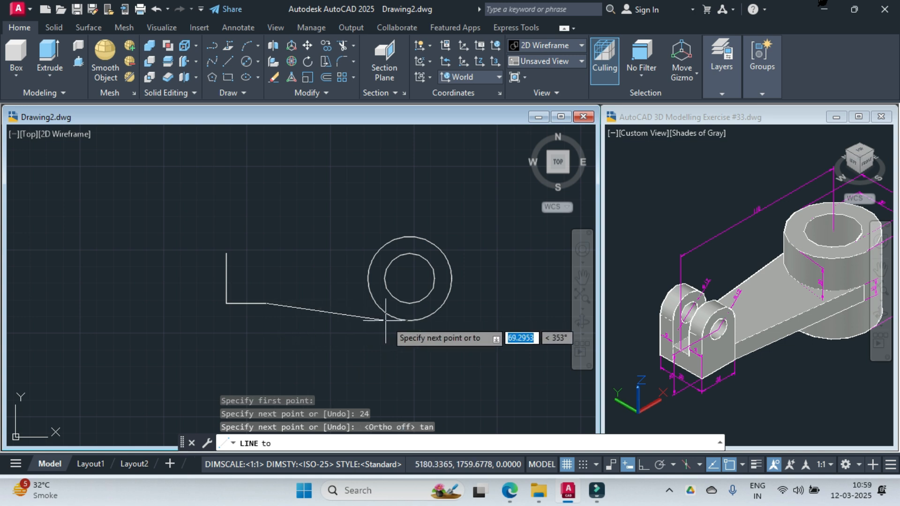
click(390, 320)
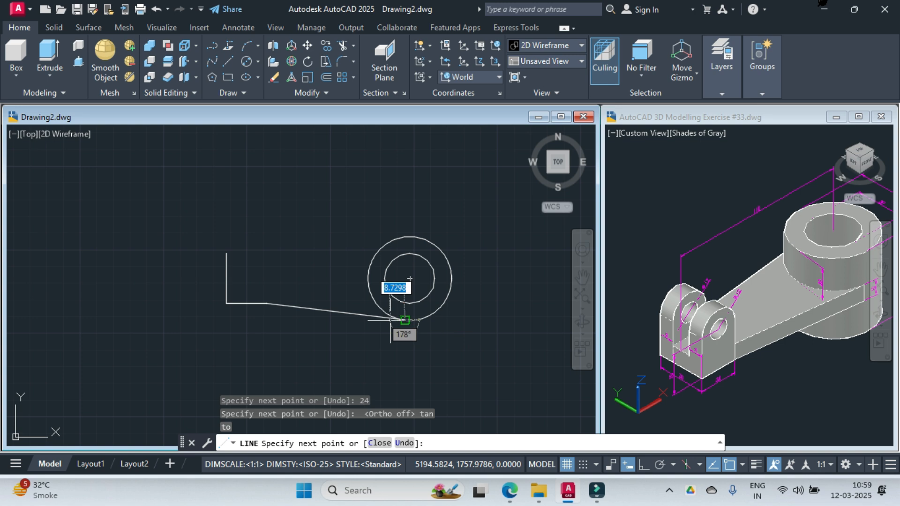
key(Return)
Mirror the horizontal and tangent lines about the axis from the circle center to the vertical line's midpoint, keeping the source objects.
text(mi)
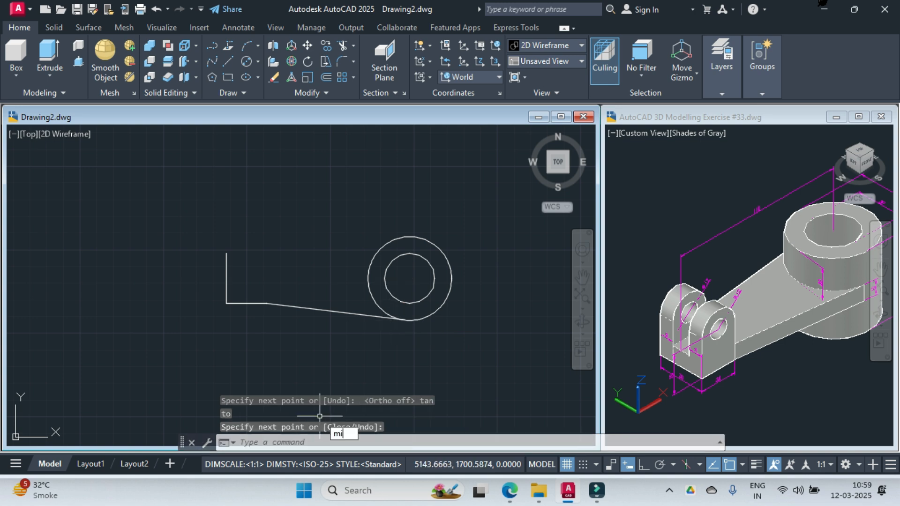
text(rror)
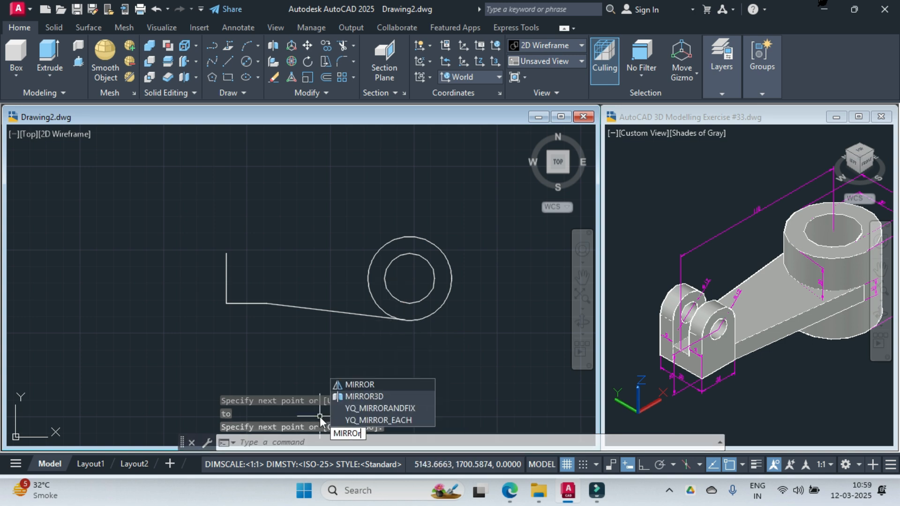
key(Return)
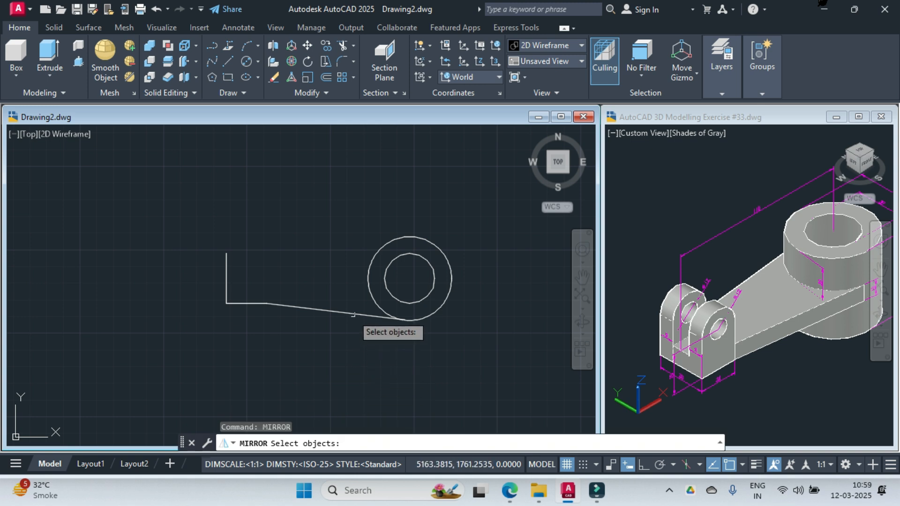
click(353, 315)
click(253, 304)
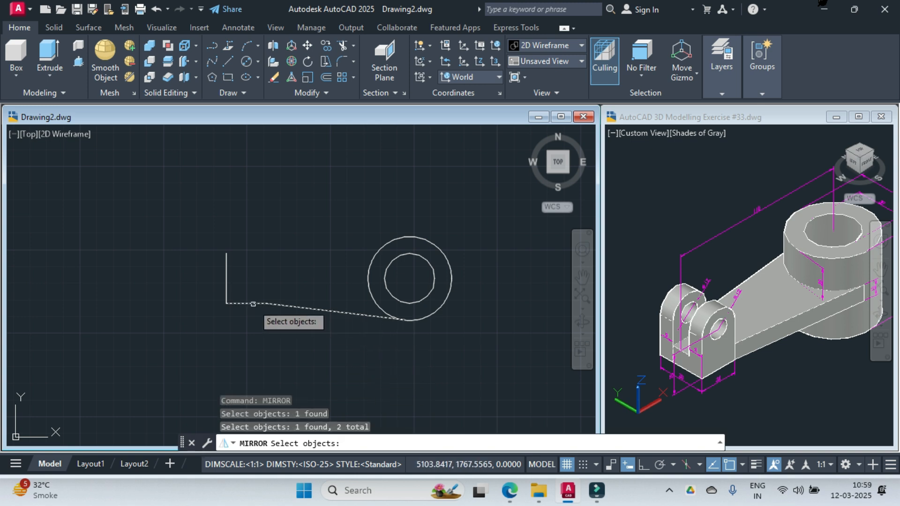
key(Return)
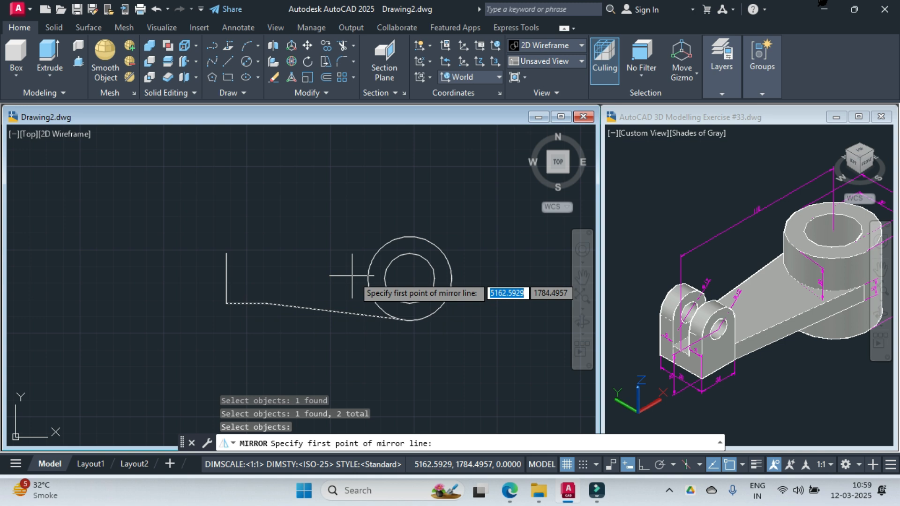
click(409, 279)
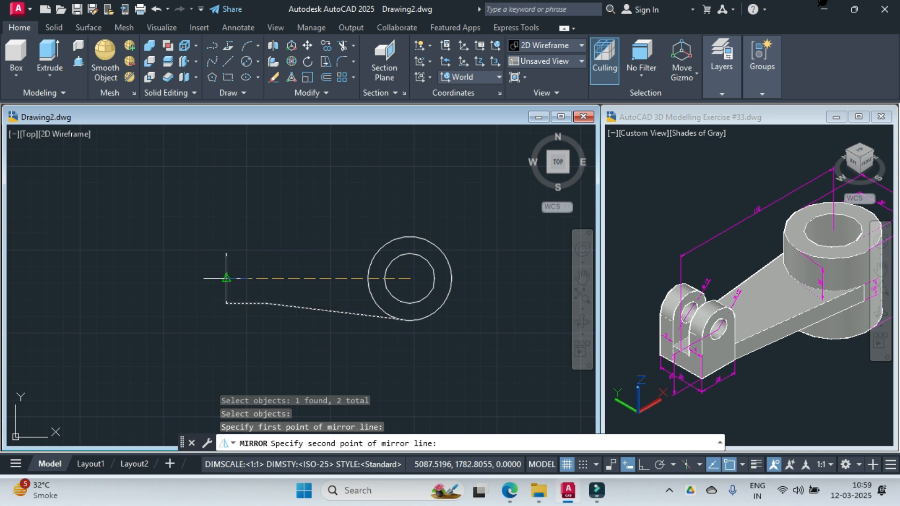
click(226, 279)
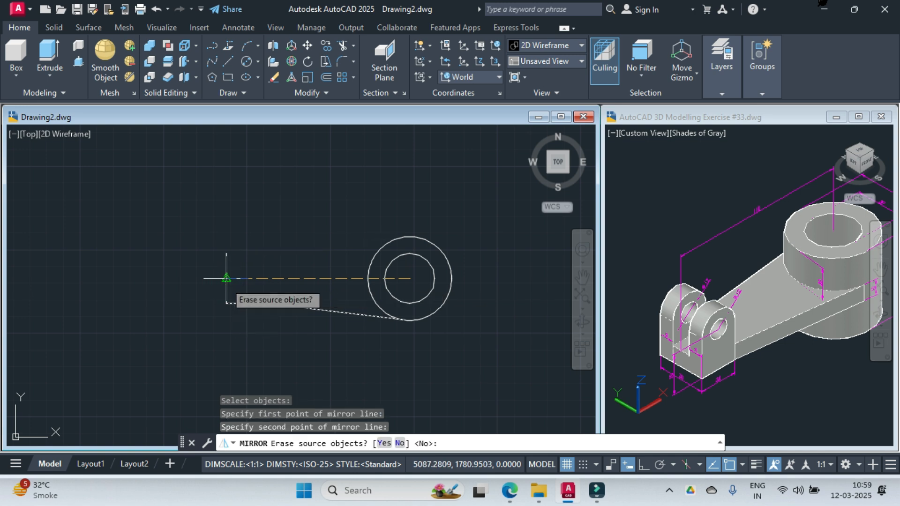
key(Return)
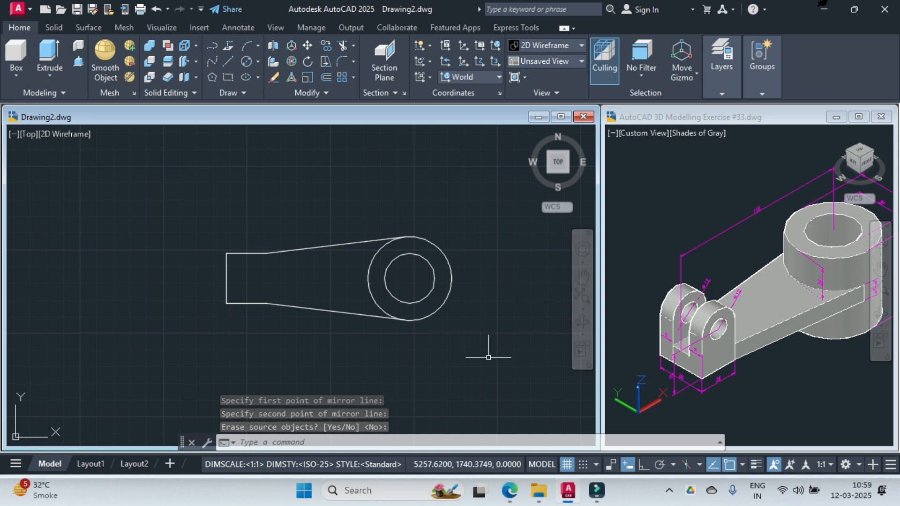
Switch to the home 3D view and Presspull the ring between the two circles to a height of 50.
mouse_move(524, 133)
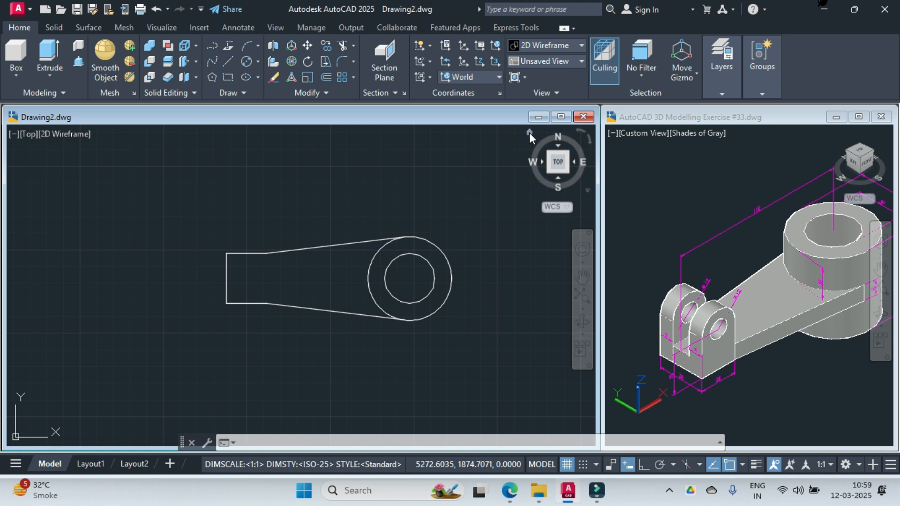
click(528, 133)
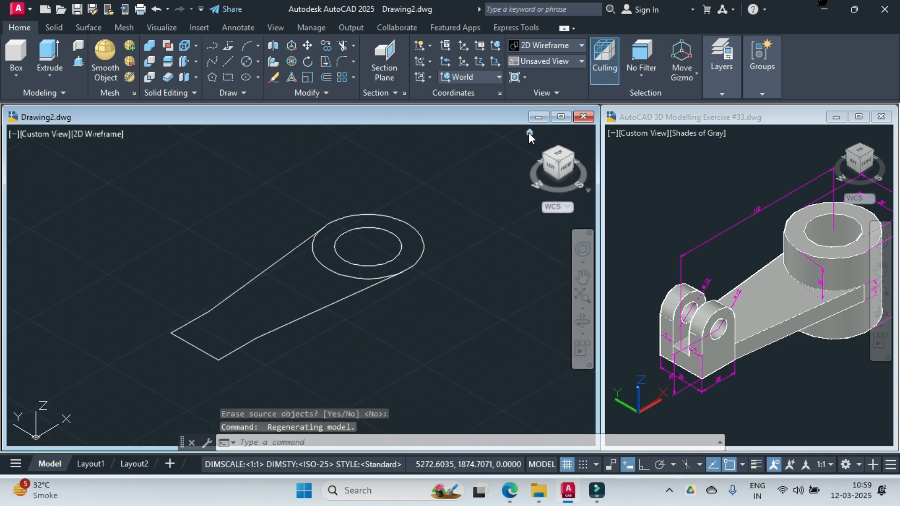
click(79, 62)
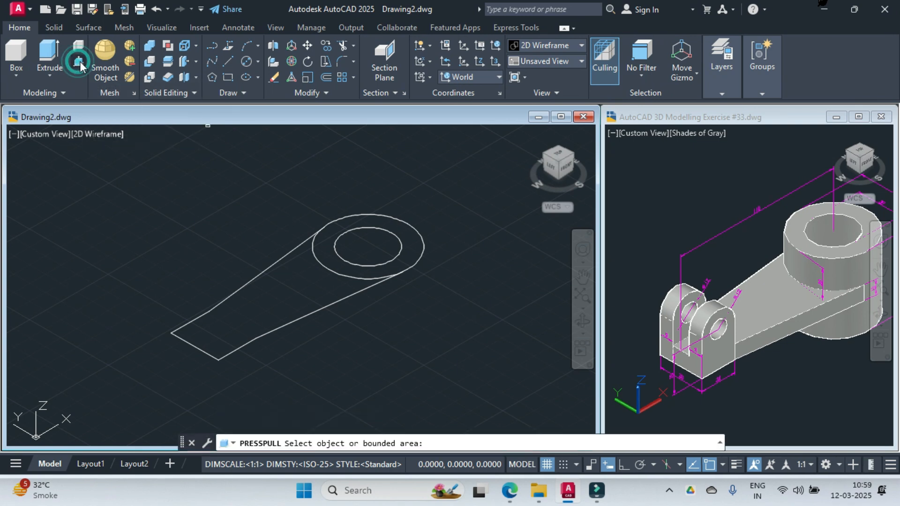
click(323, 239)
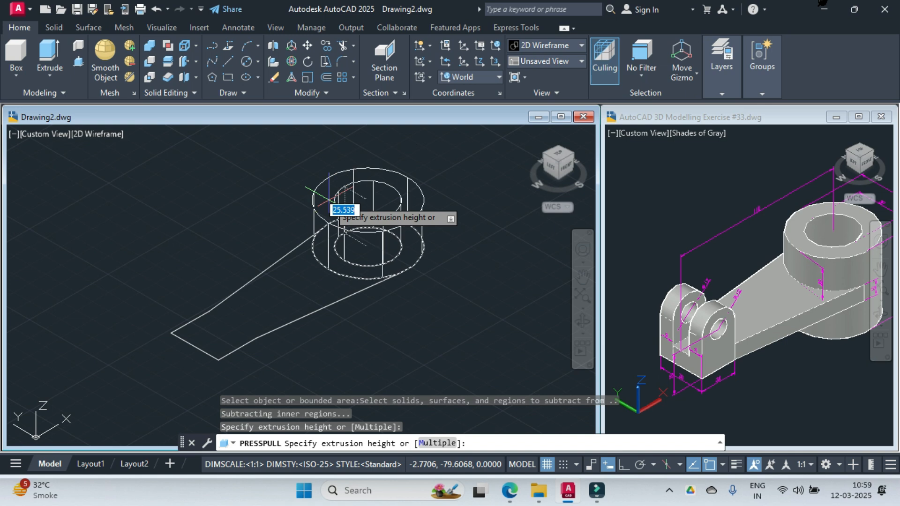
text(30)
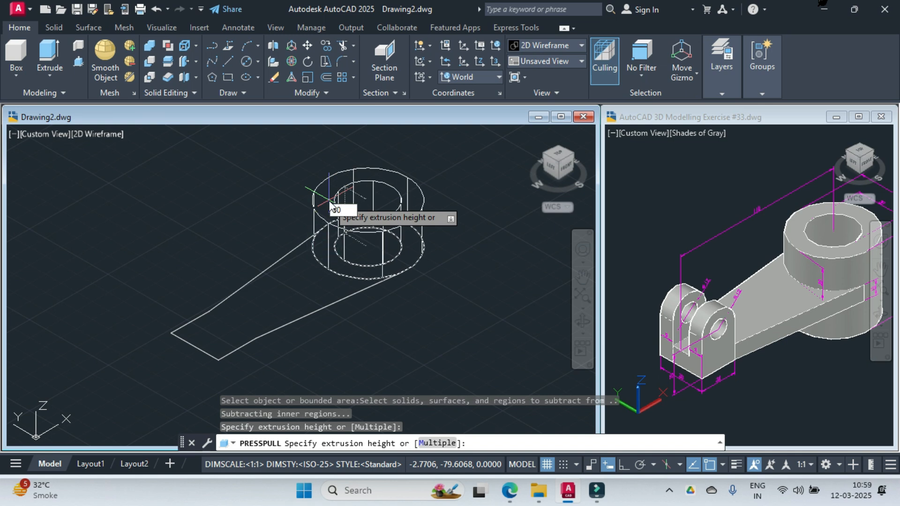
key(Return)
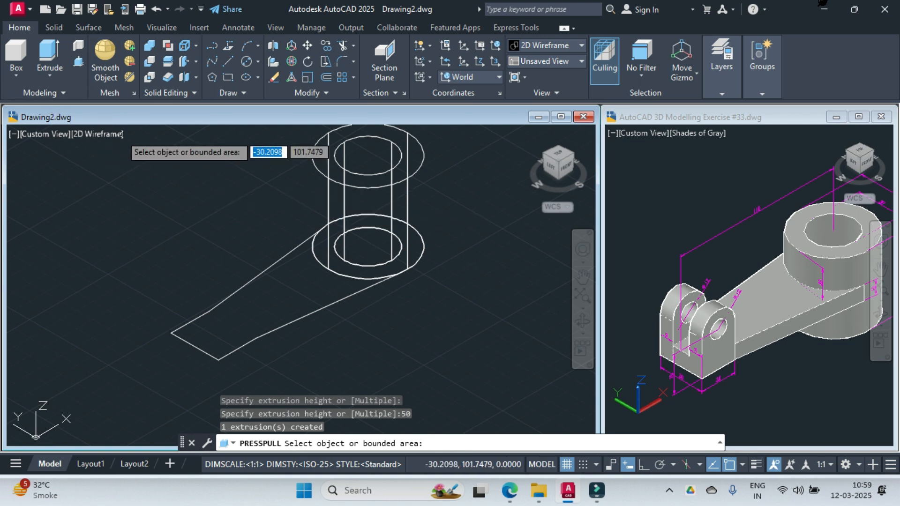
key(Return)
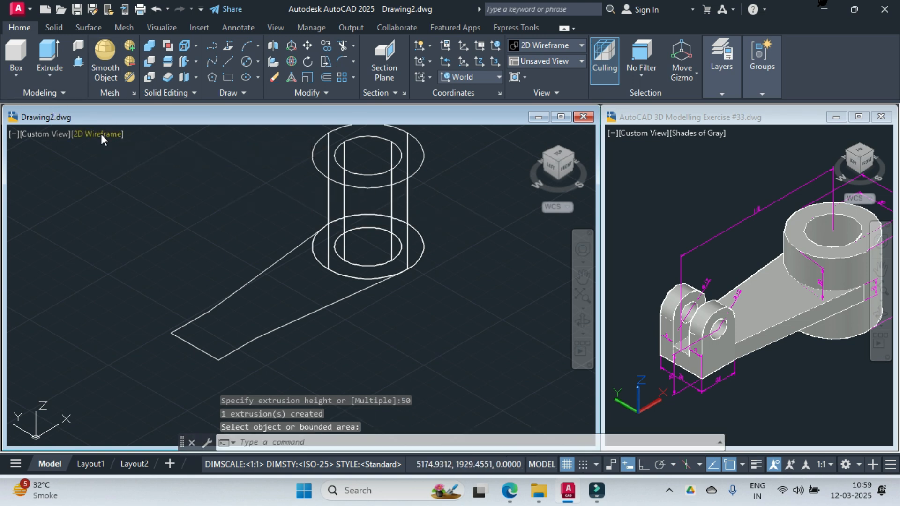
Set the viewport's visual style to Shades of Gray and bring the whole cylinder into view.
click(100, 134)
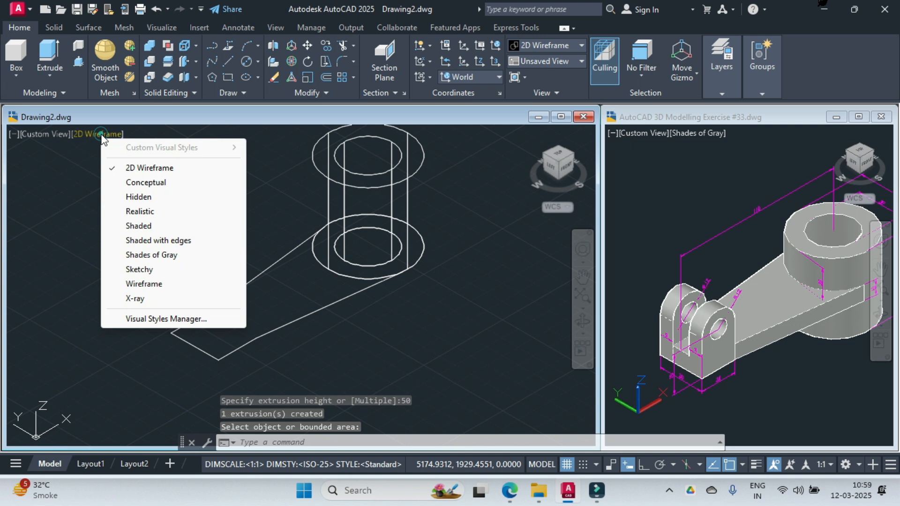
click(140, 256)
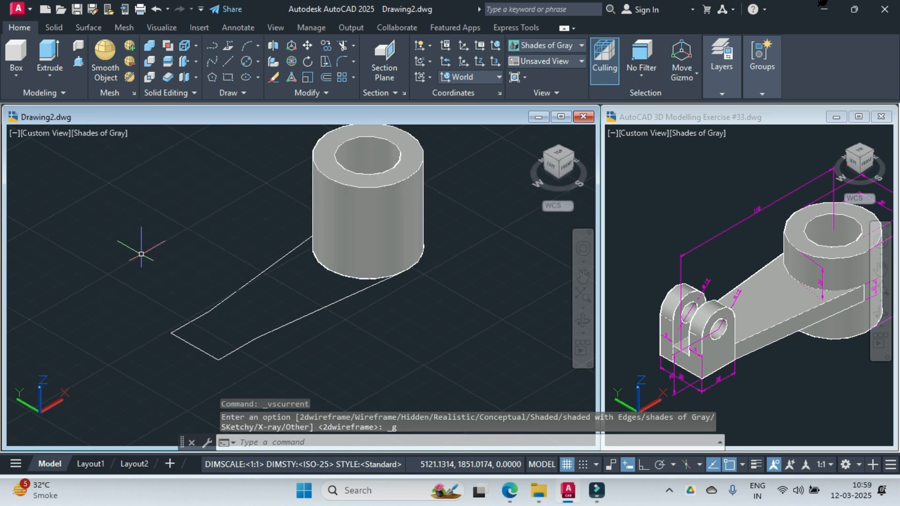
middle_drag(362, 251, 360, 276)
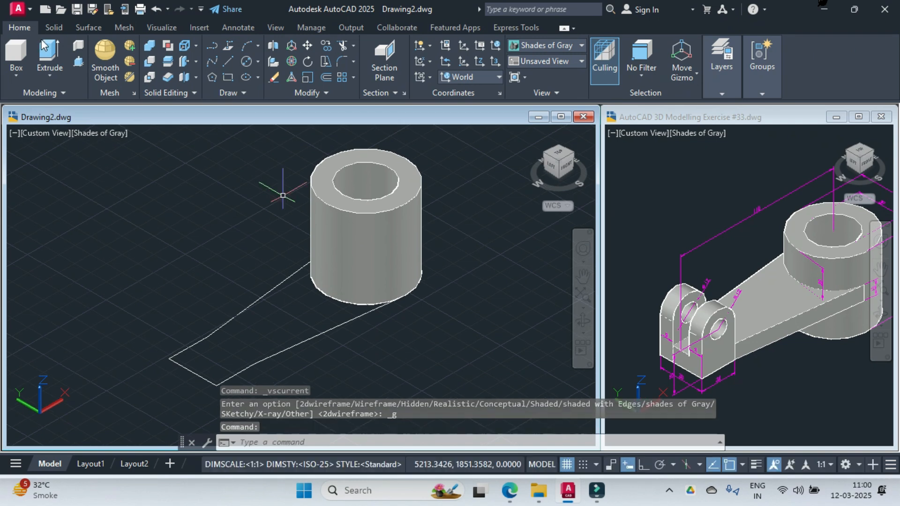
Presspull the tapered arm area beside the cylinder to a height of 10.
click(79, 62)
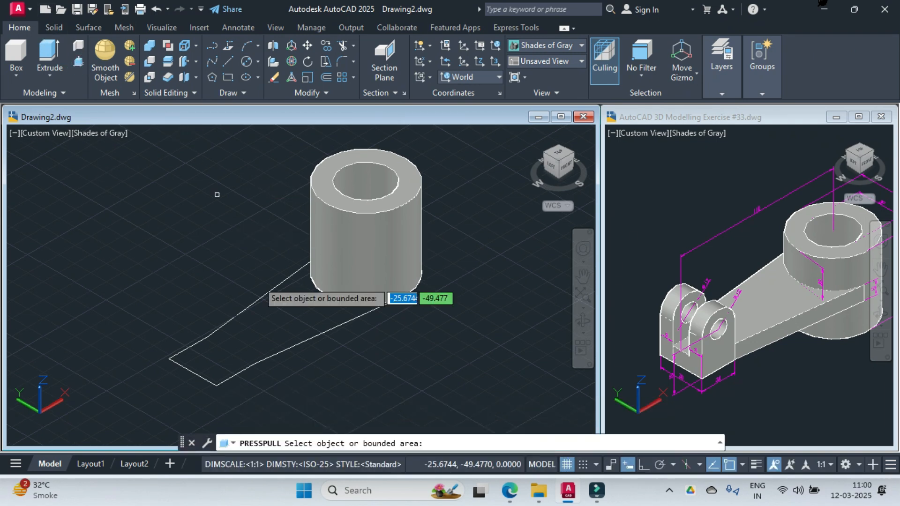
click(260, 330)
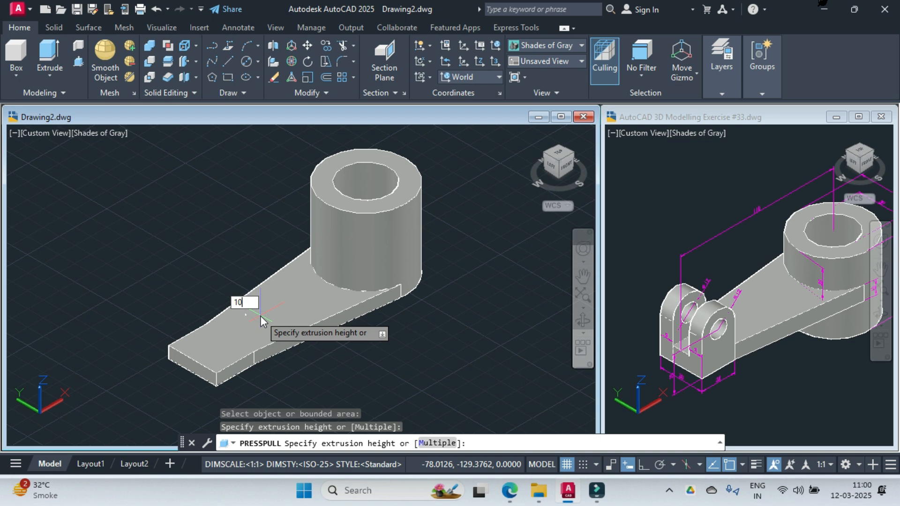
key(Return)
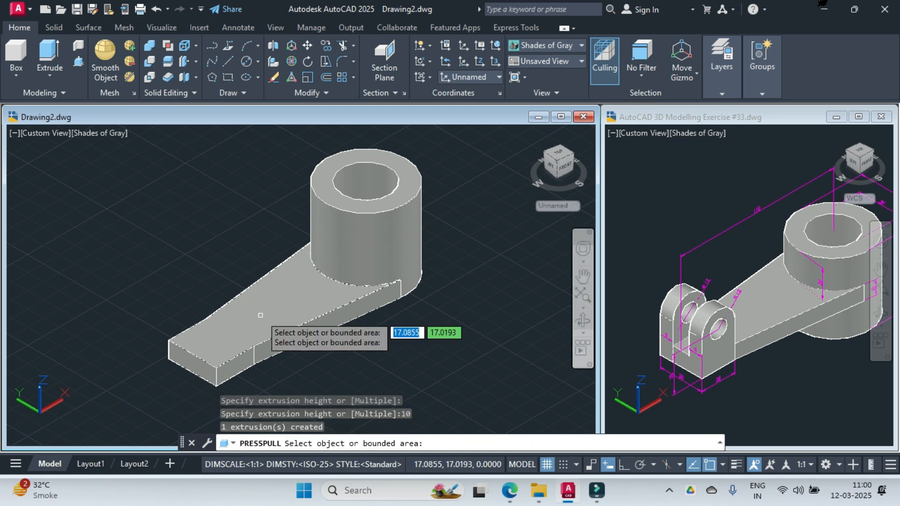
text(move)
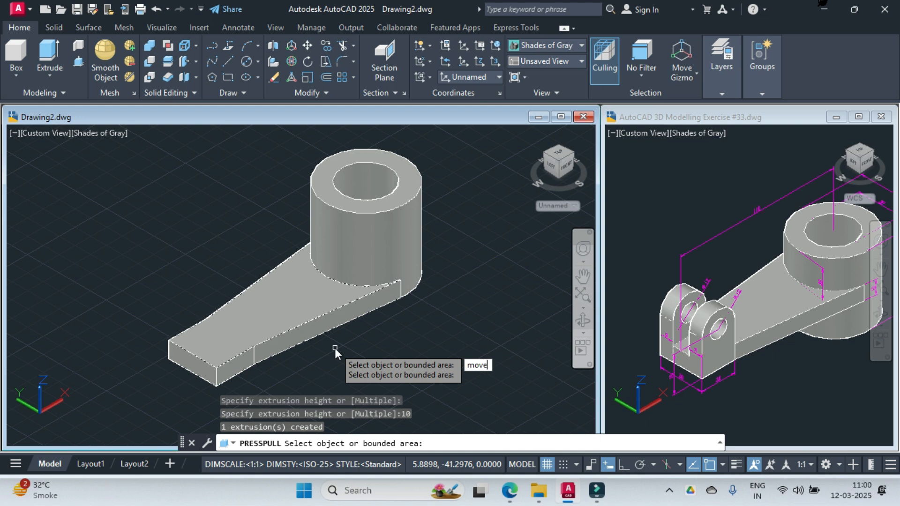
key(Escape)
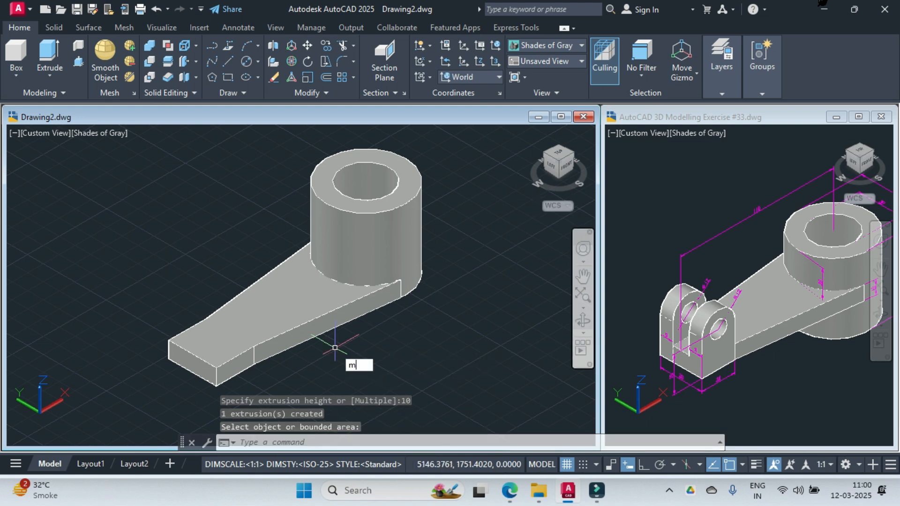
Move the tapered arm solid straight up 20 along Z with Ortho on, using its lower front edge as base.
text(move)
key(Return)
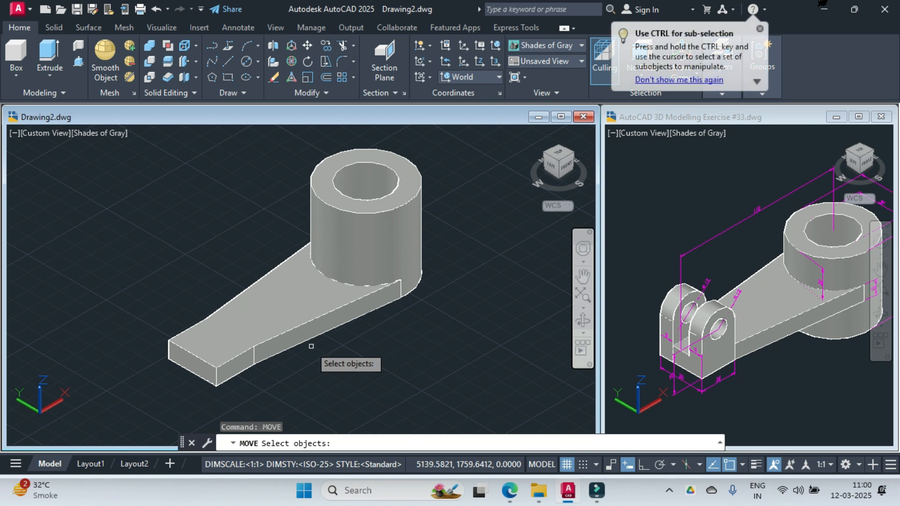
click(305, 325)
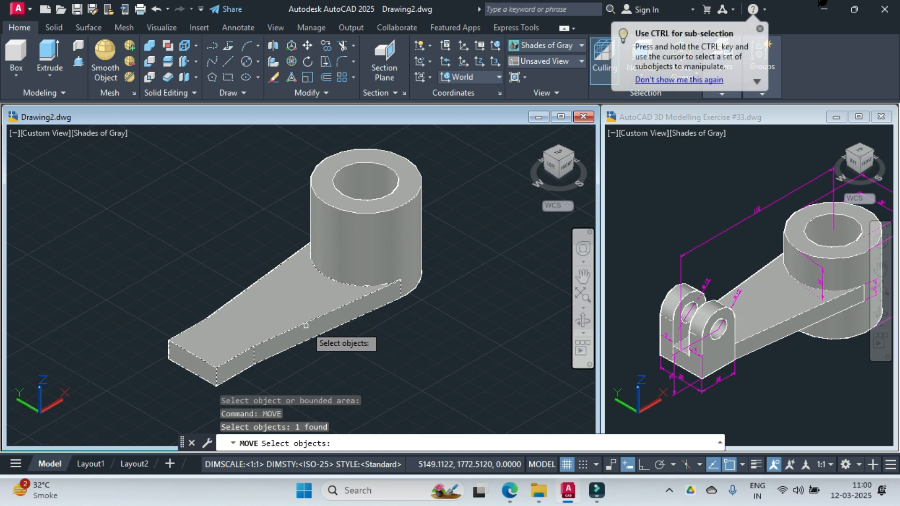
key(Return)
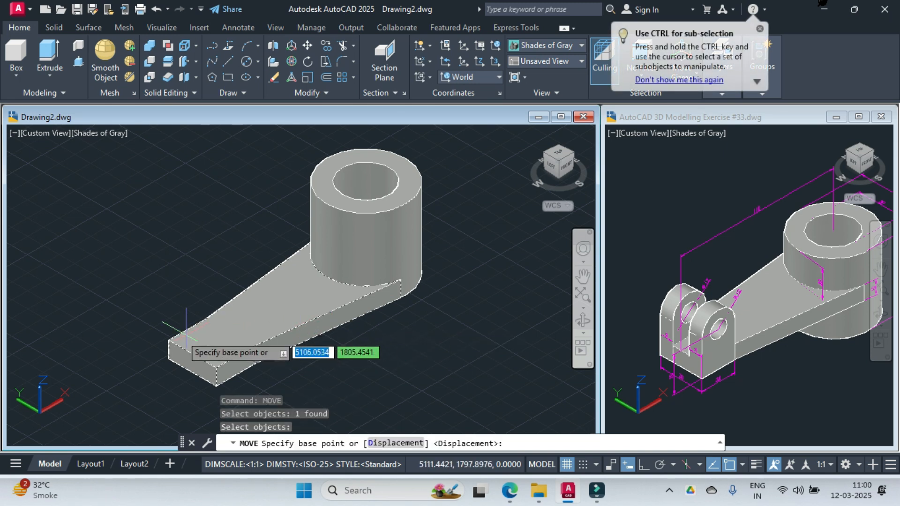
click(190, 373)
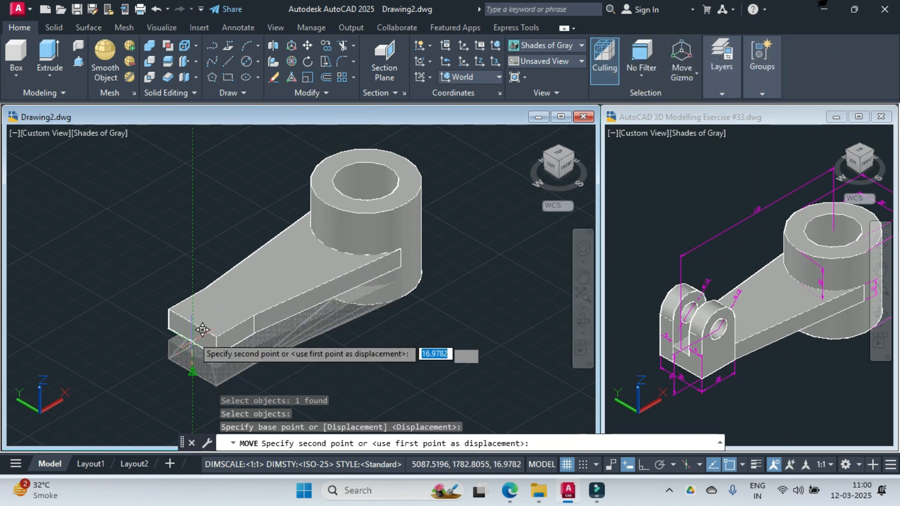
click(644, 463)
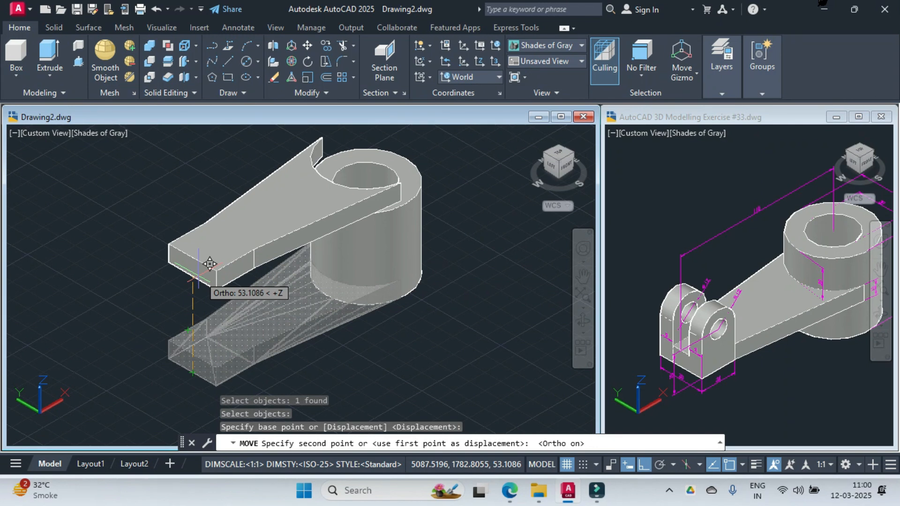
text(20)
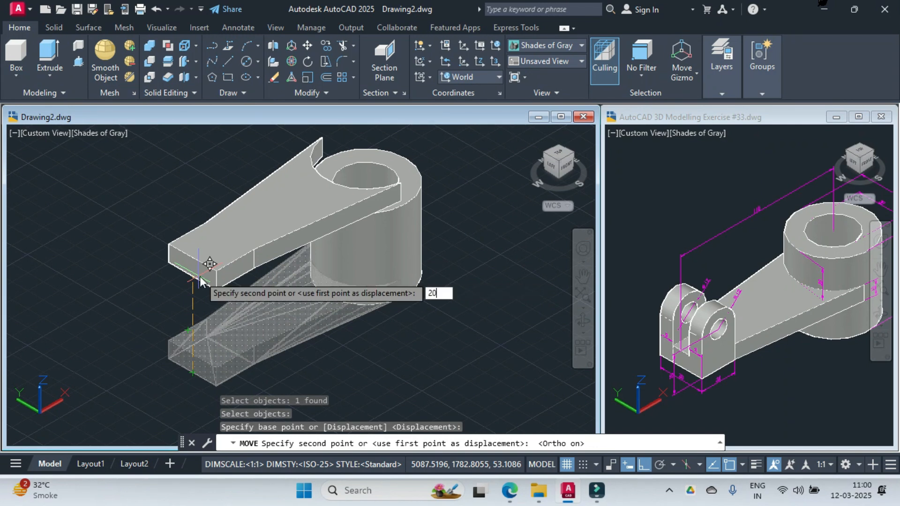
key(Return)
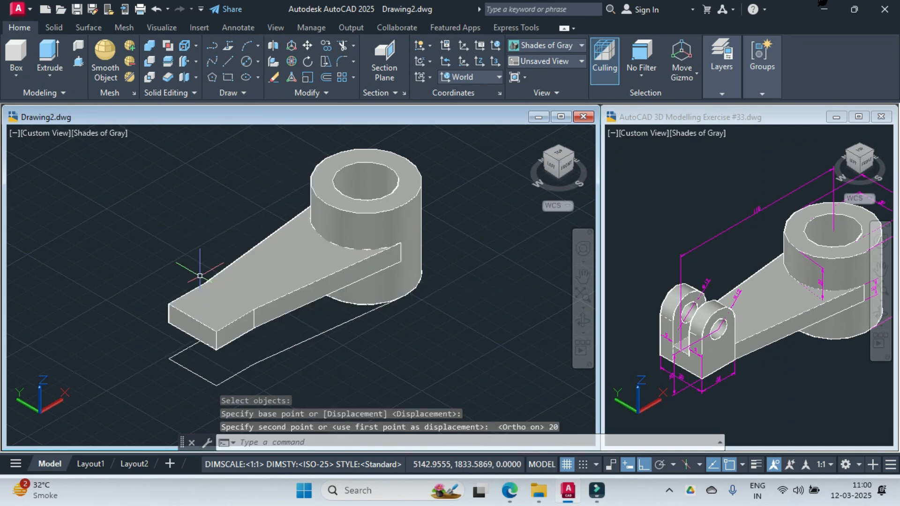
key(Escape)
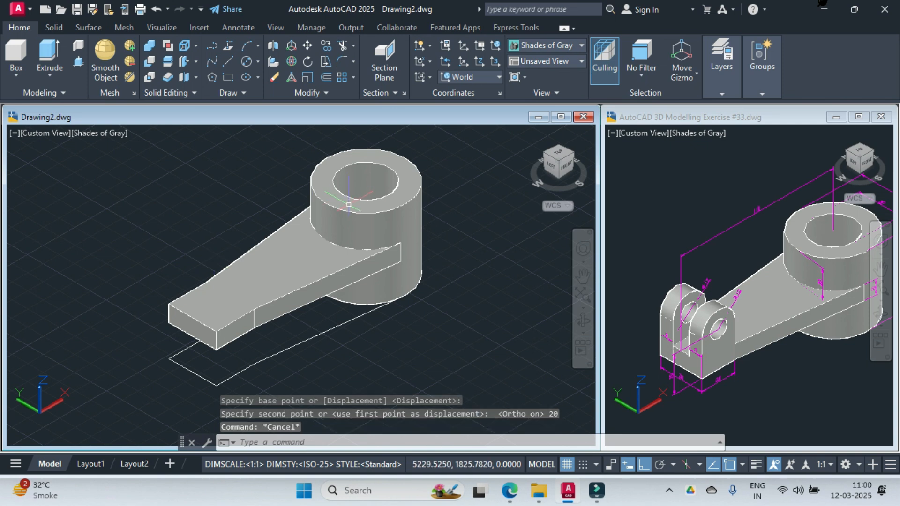
Erase the leftover base profile lines on both sides beneath the raised arm.
click(302, 342)
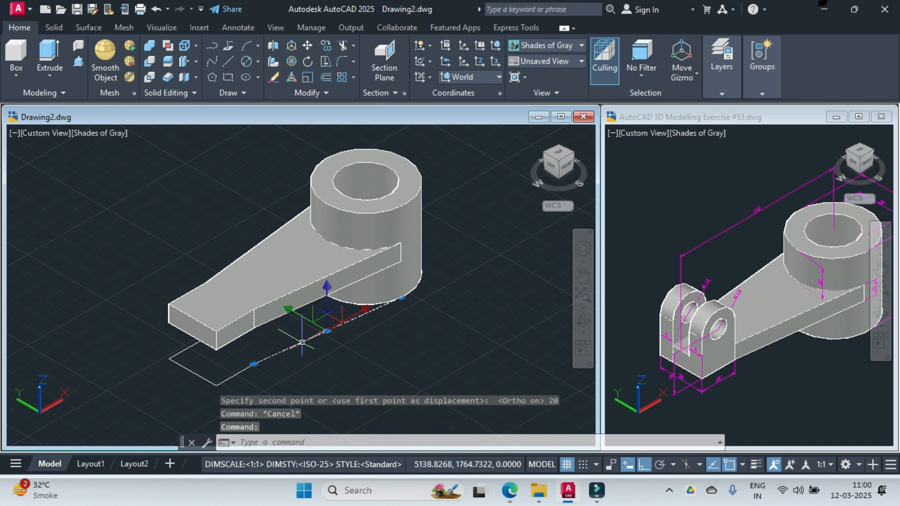
key(Delete)
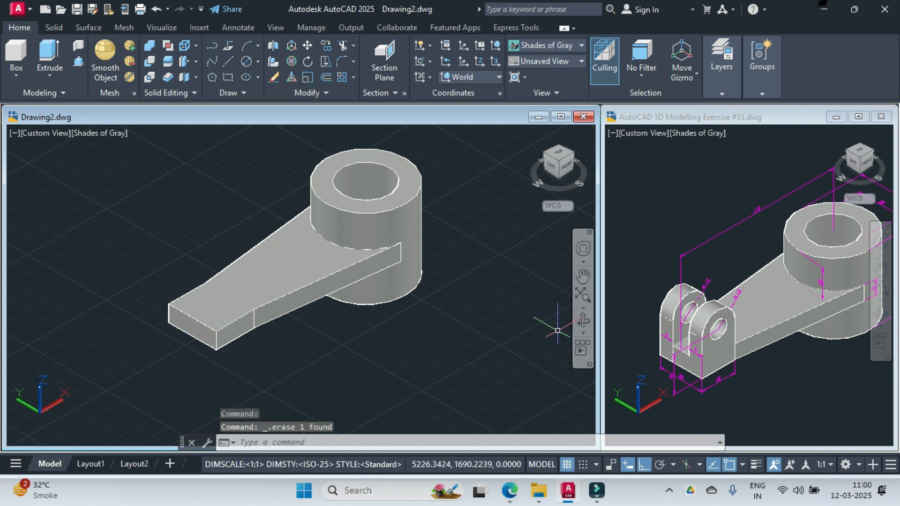
click(585, 328)
drag(313, 351, 454, 344)
key(Escape)
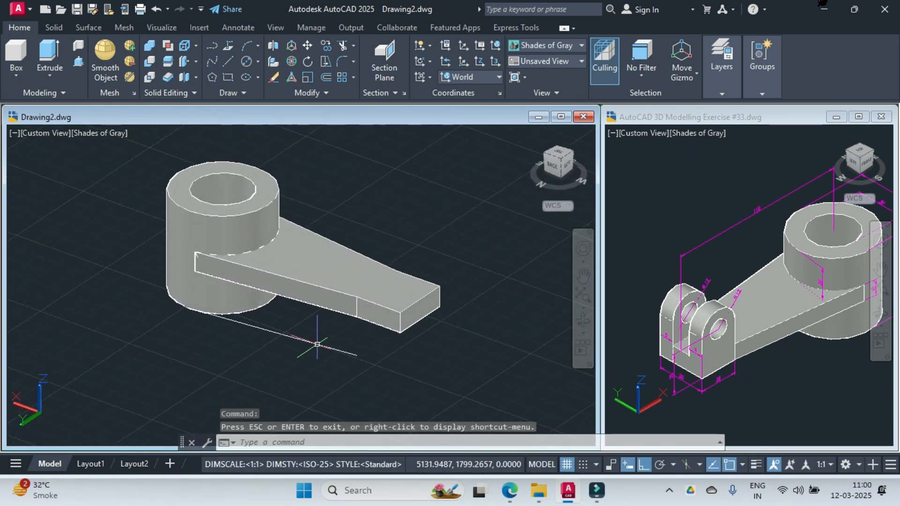
click(316, 342)
key(Delete)
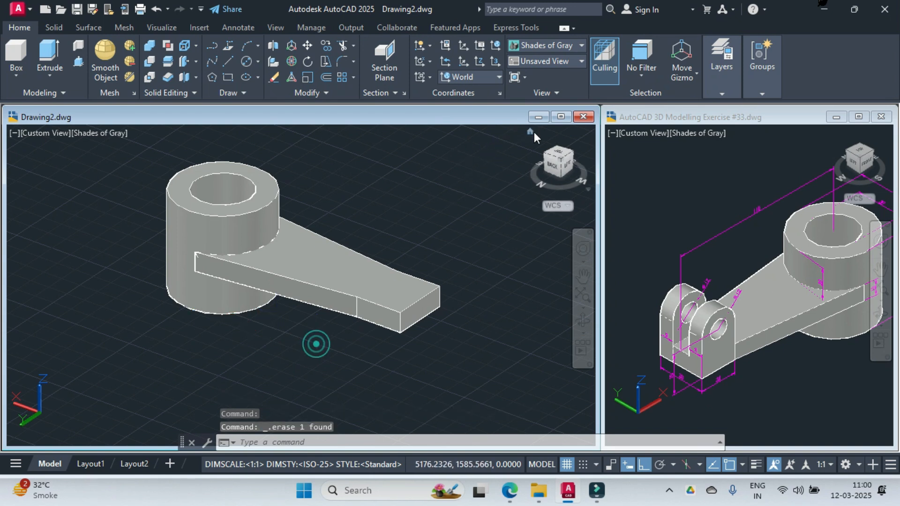
Return to the home 3D view and switch the viewport to parallel projection.
click(531, 132)
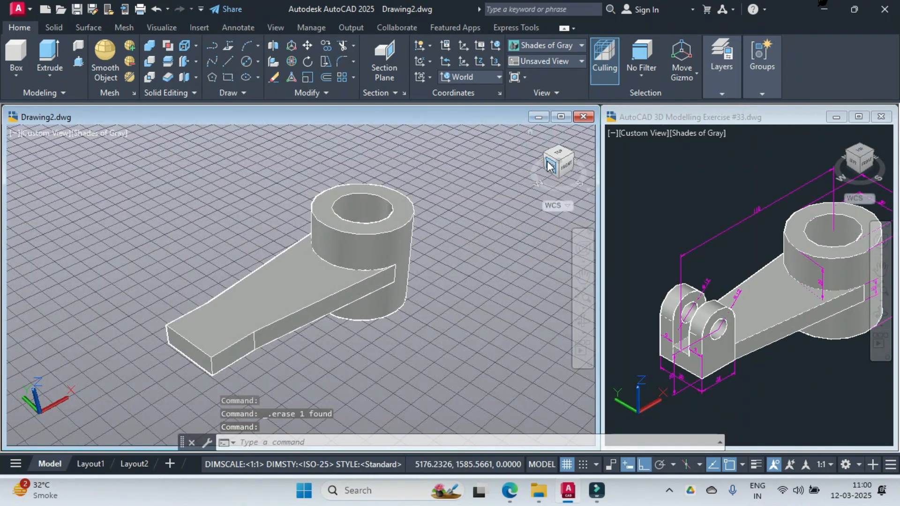
right_click(549, 165)
click(572, 187)
middle_drag(372, 303, 329, 284)
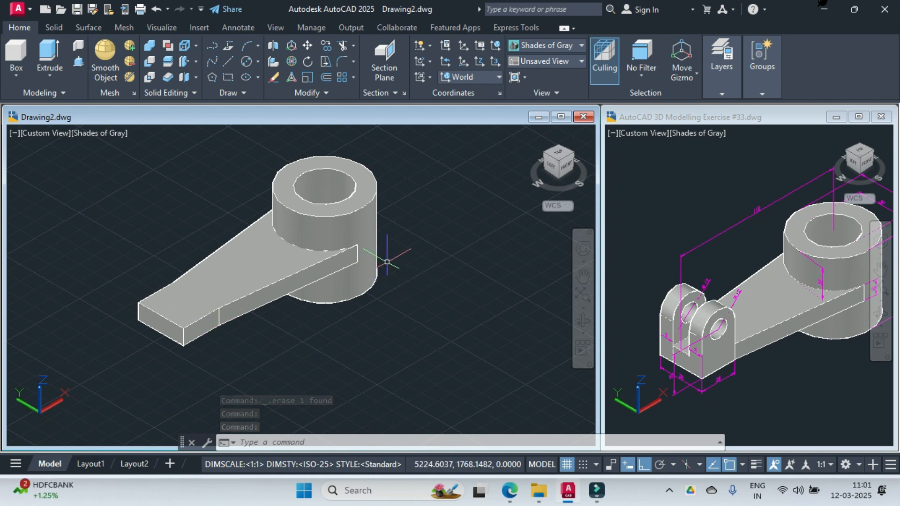
Set the UCS to Front and draw a 12 diameter circle in the empty space beside the bracket.
click(486, 79)
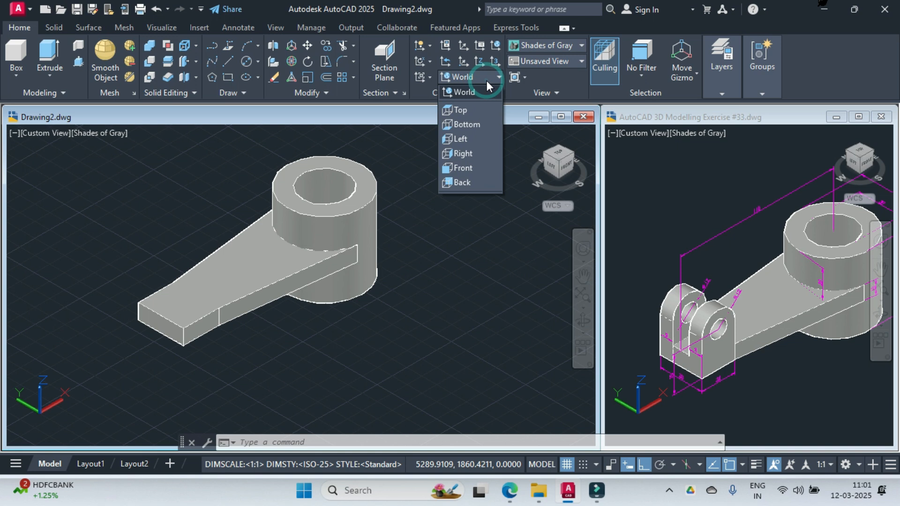
click(459, 170)
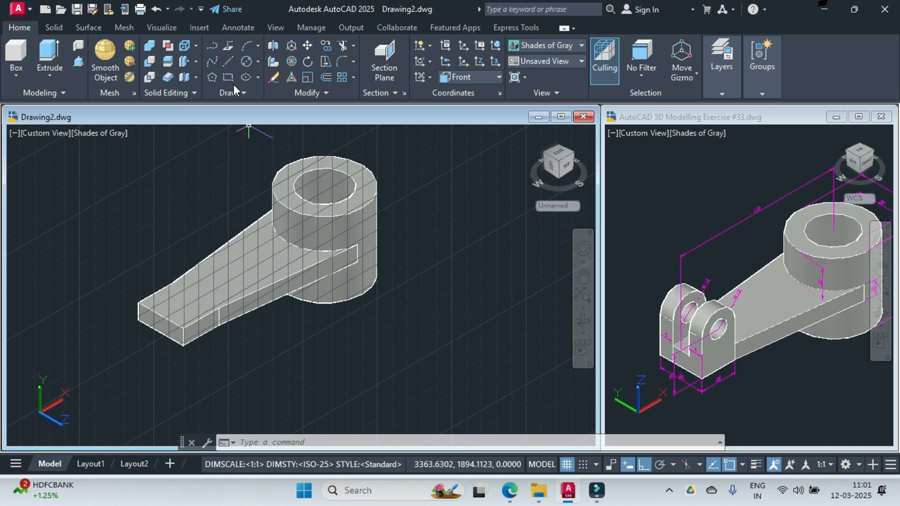
click(258, 63)
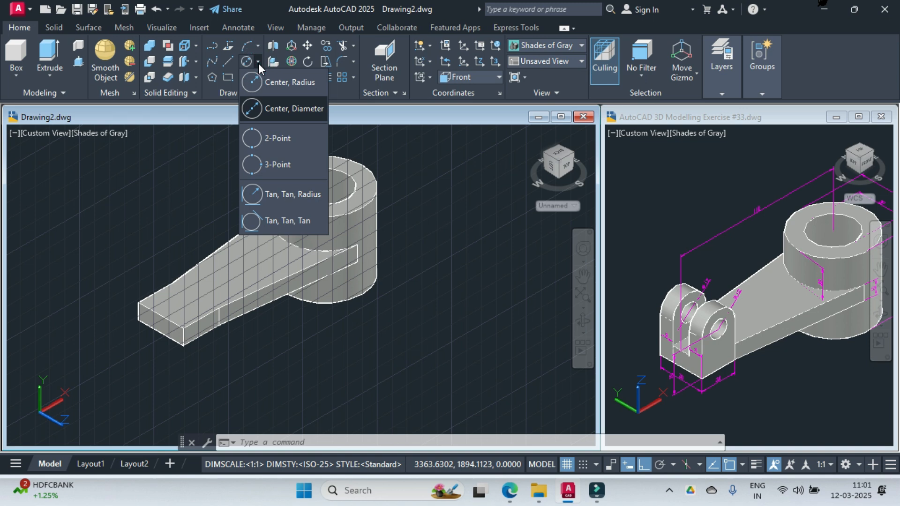
click(271, 104)
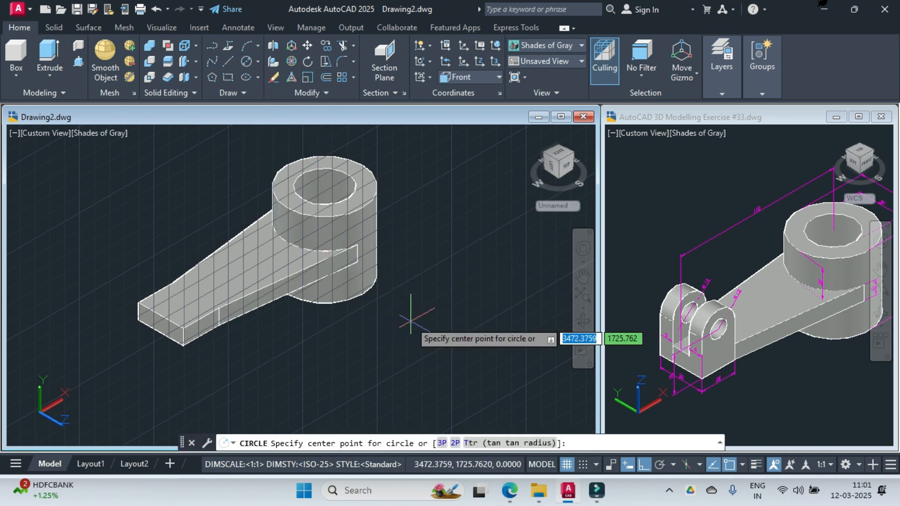
click(459, 316)
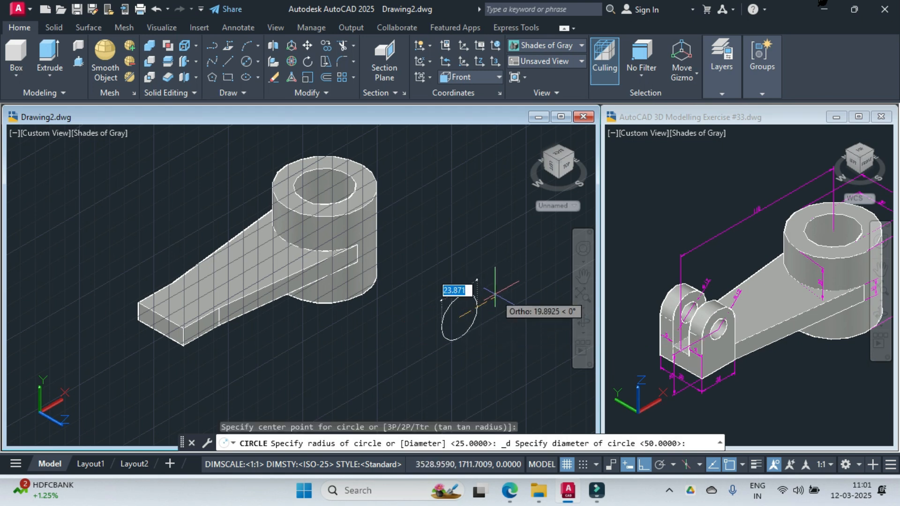
text(12)
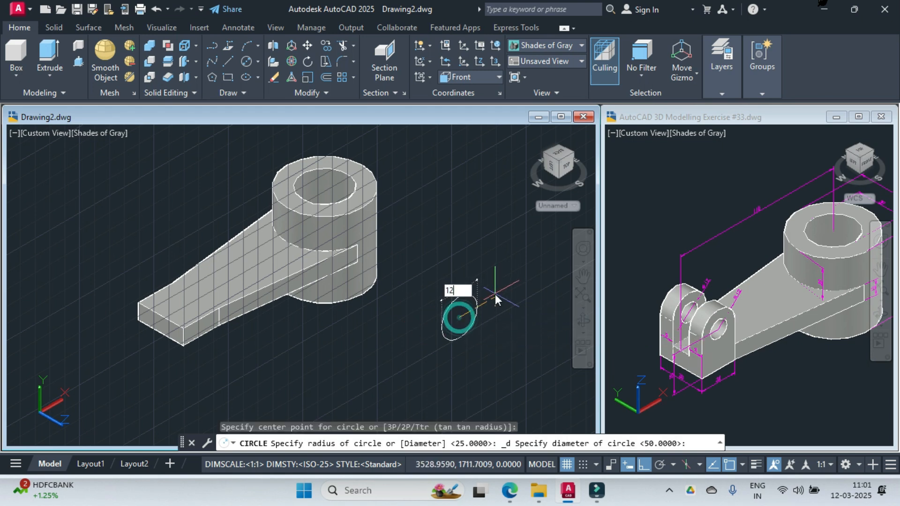
key(Return)
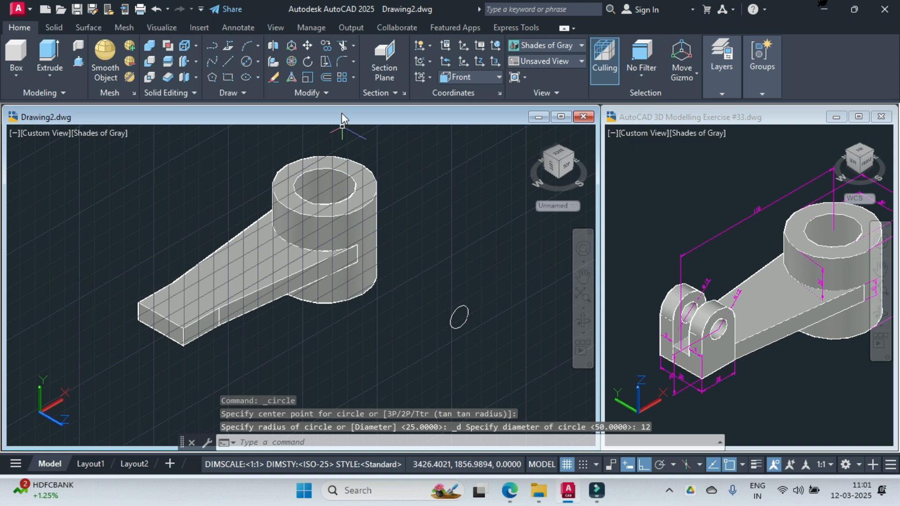
click(257, 62)
click(268, 108)
scroll(463, 315, up, 2)
key(Escape)
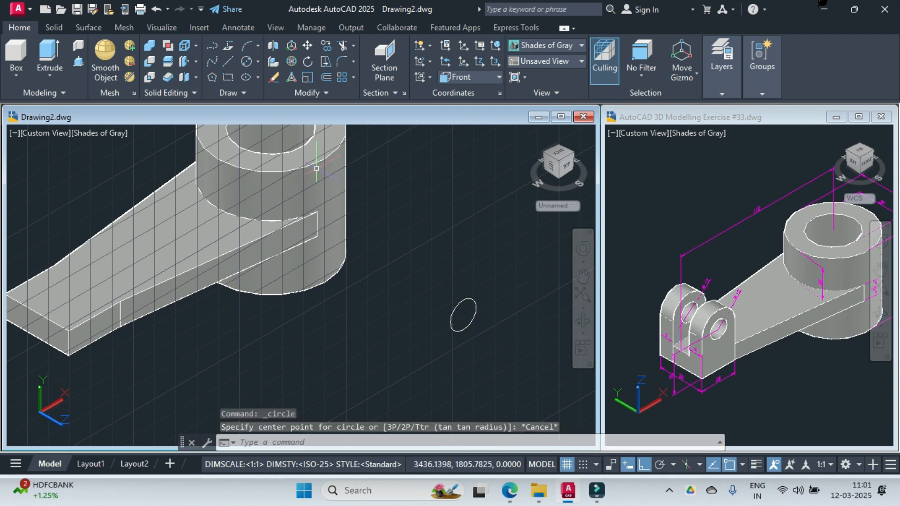
Draw a circle of radius 12 concentric with the 12 diameter circle.
click(257, 63)
click(302, 83)
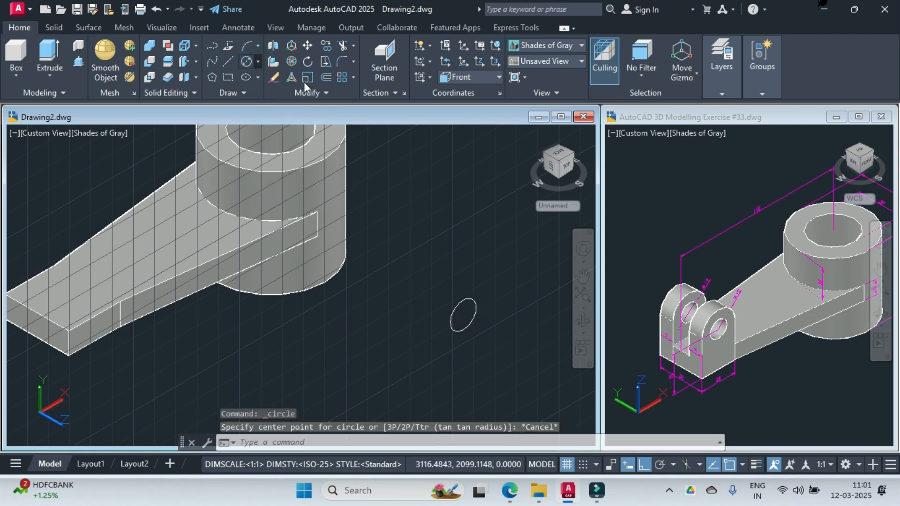
click(463, 315)
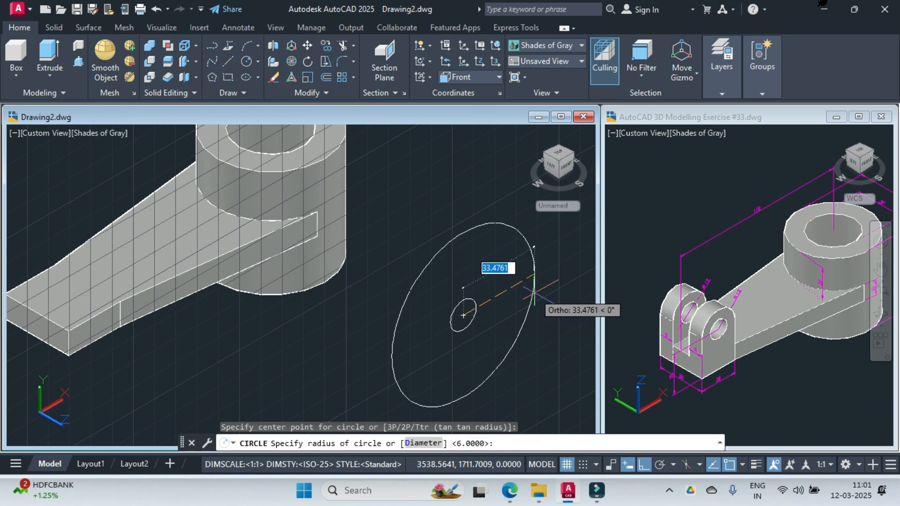
text(12)
key(Return)
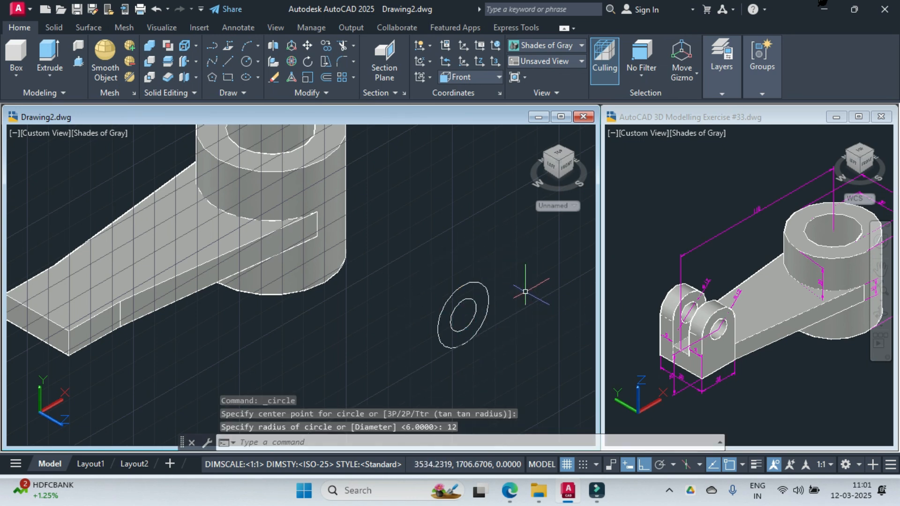
Draw a polyline from the outer circle's left quadrant: 25 down, 24 across and 25 up to the opposite quadrant.
scroll(458, 281, up, 5)
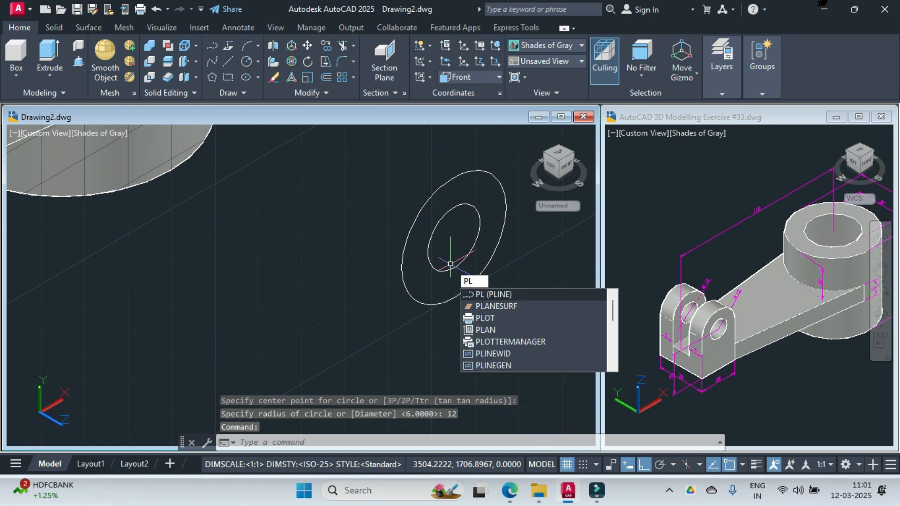
key(Return)
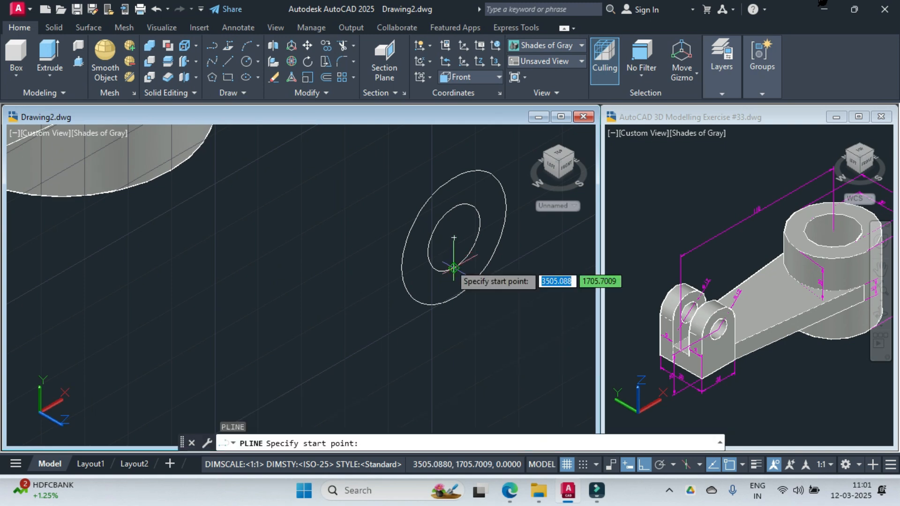
click(402, 268)
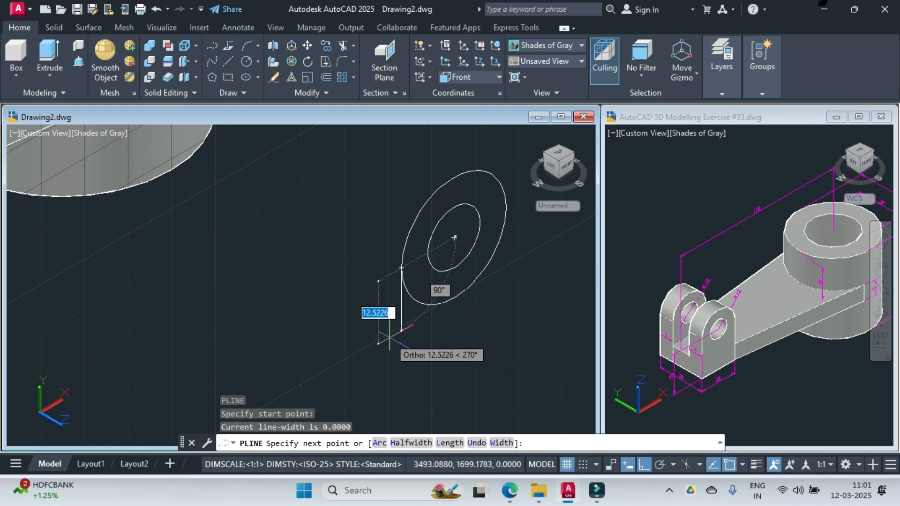
text(25)
key(Return)
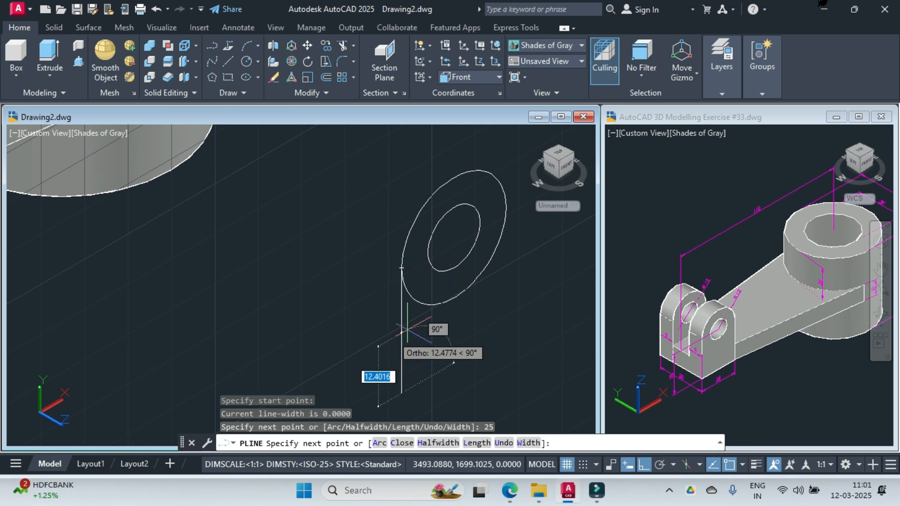
text(24)
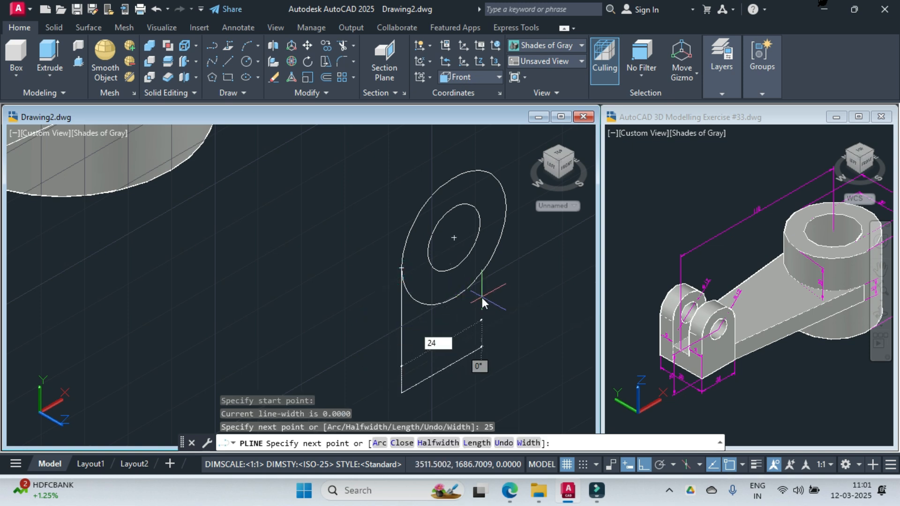
key(Return)
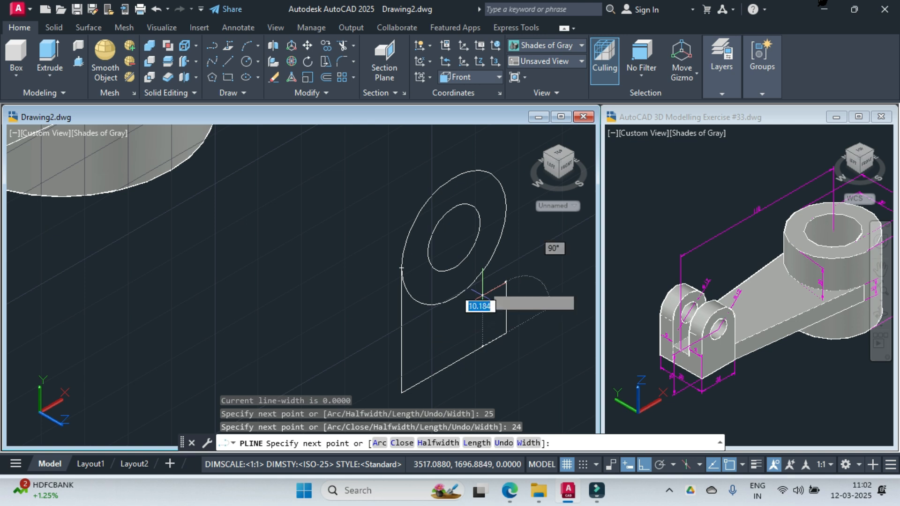
text(25)
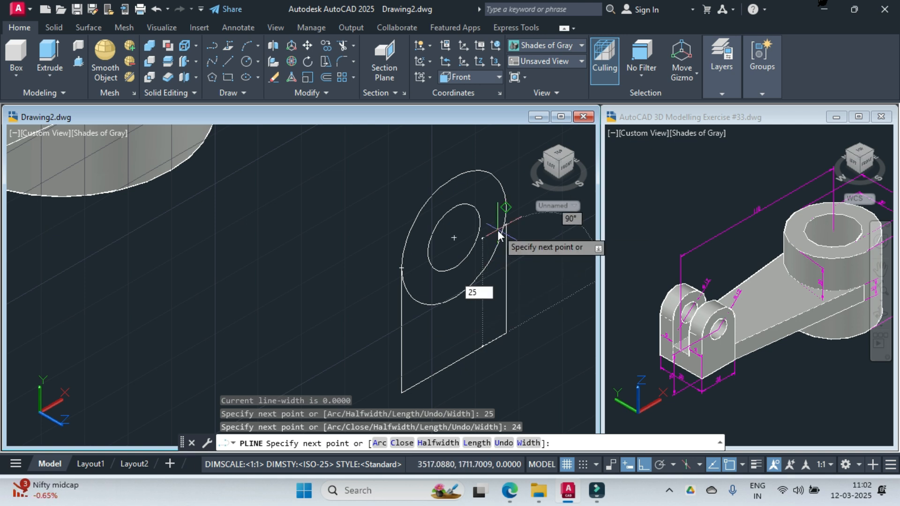
key(Return)
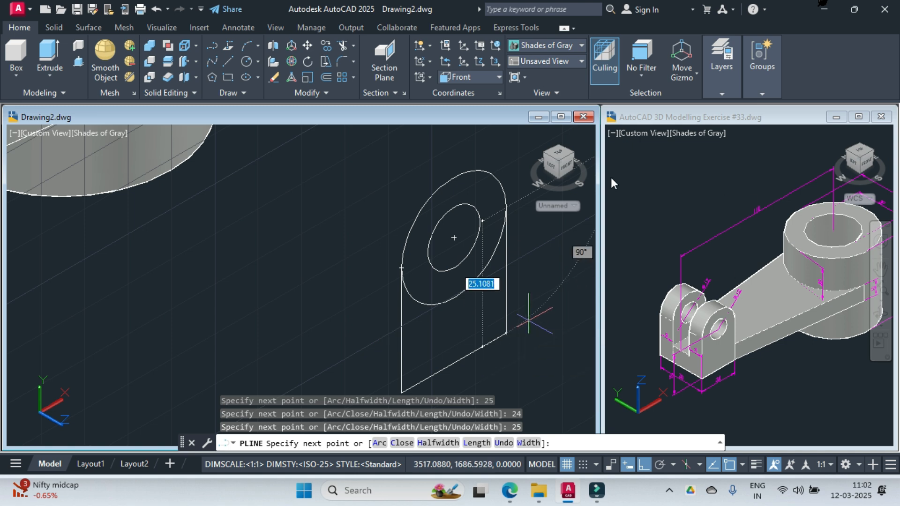
key(Return)
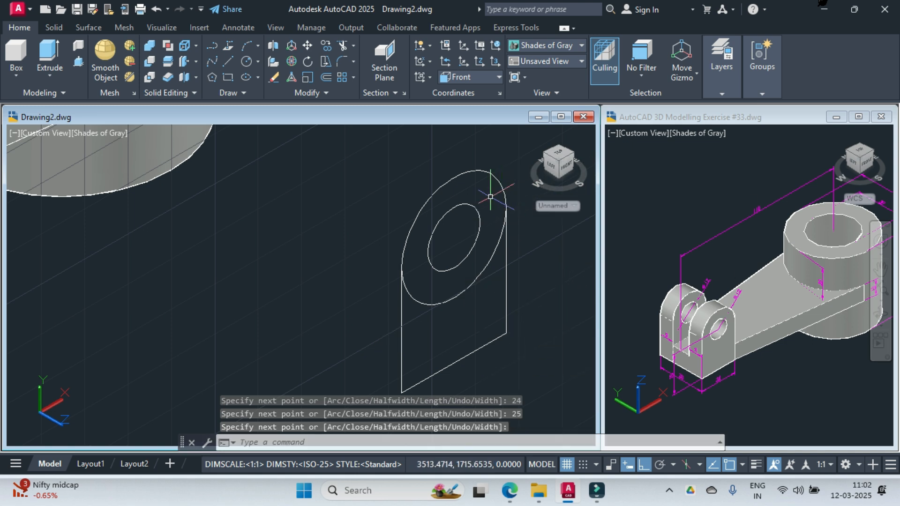
Trim away the lower arc of the outer circle, using the three-sided polyline as the cutting edge.
text(TRk)
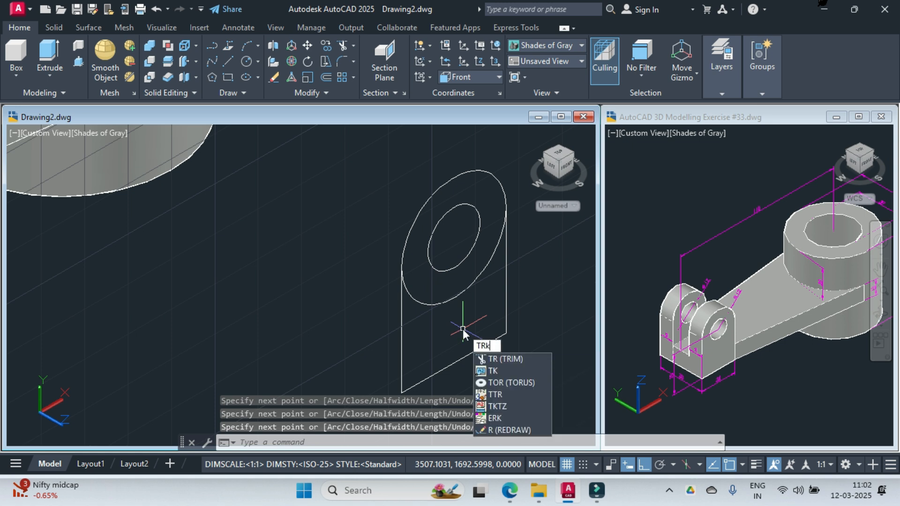
key(Return)
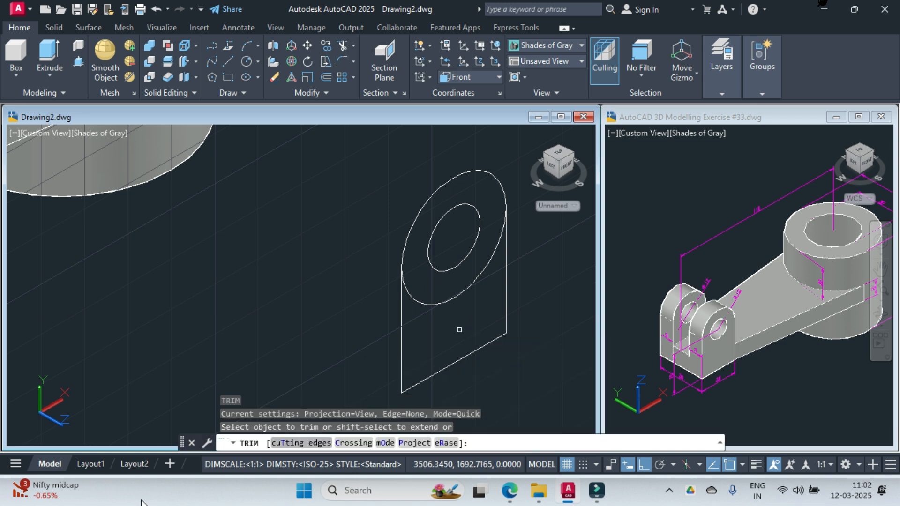
text(T)
key(Return)
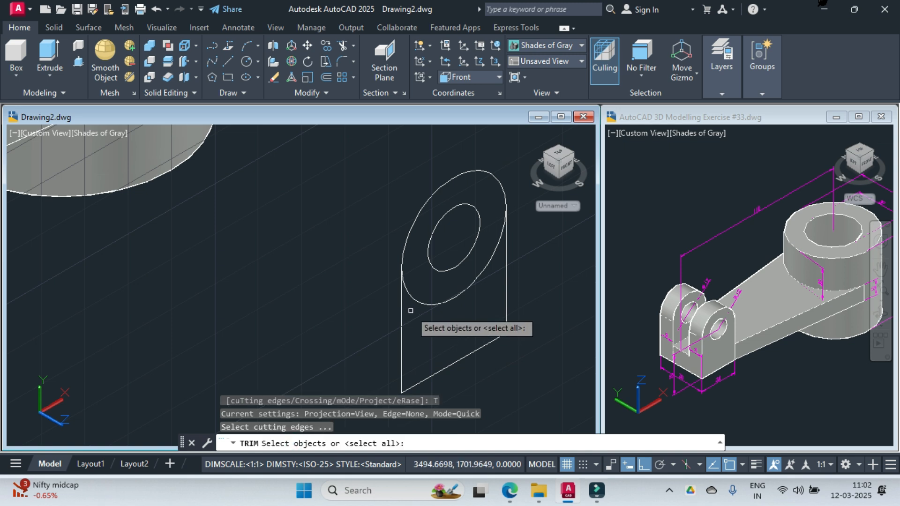
click(401, 318)
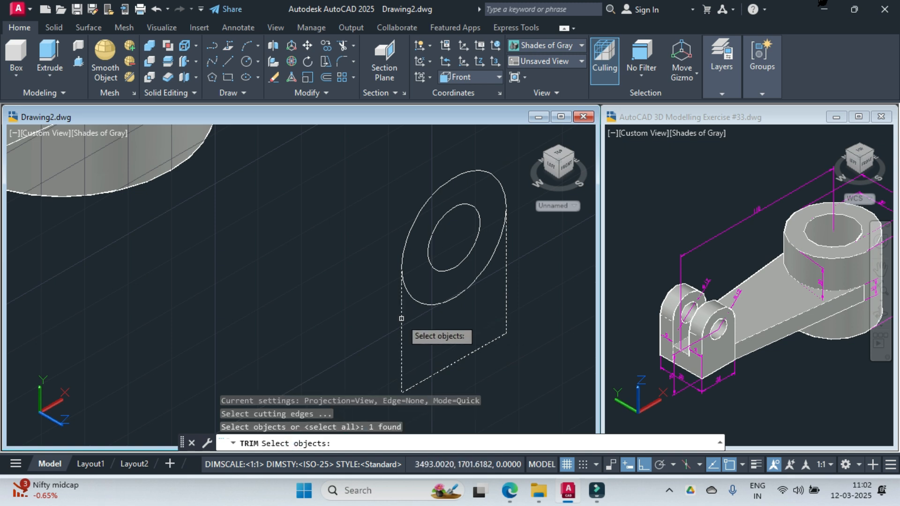
key(Return)
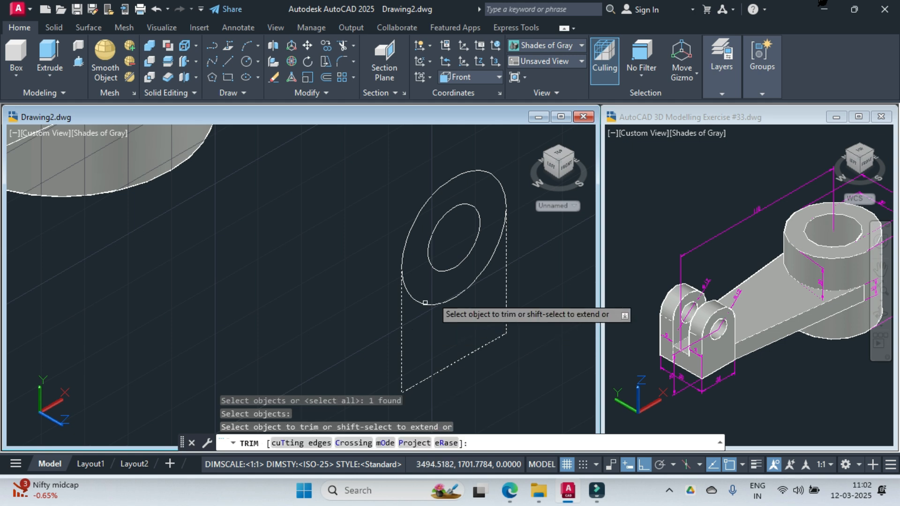
click(448, 301)
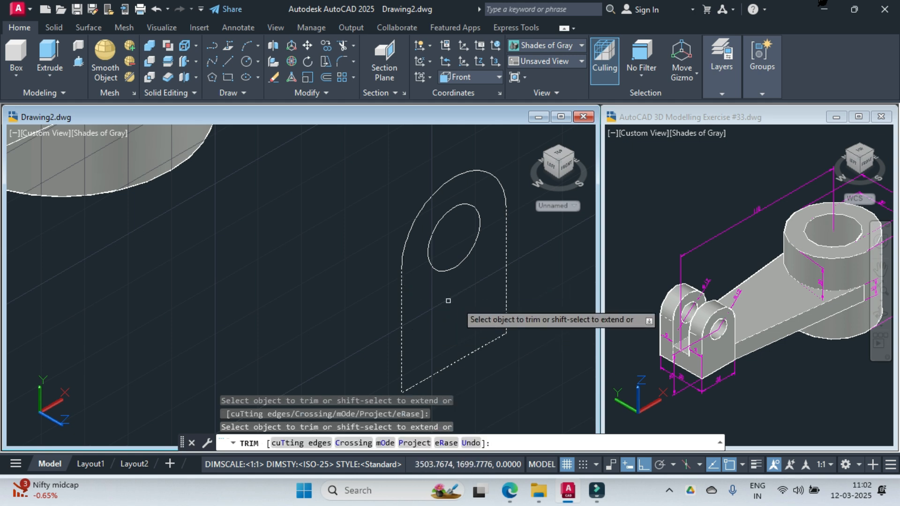
key(Escape)
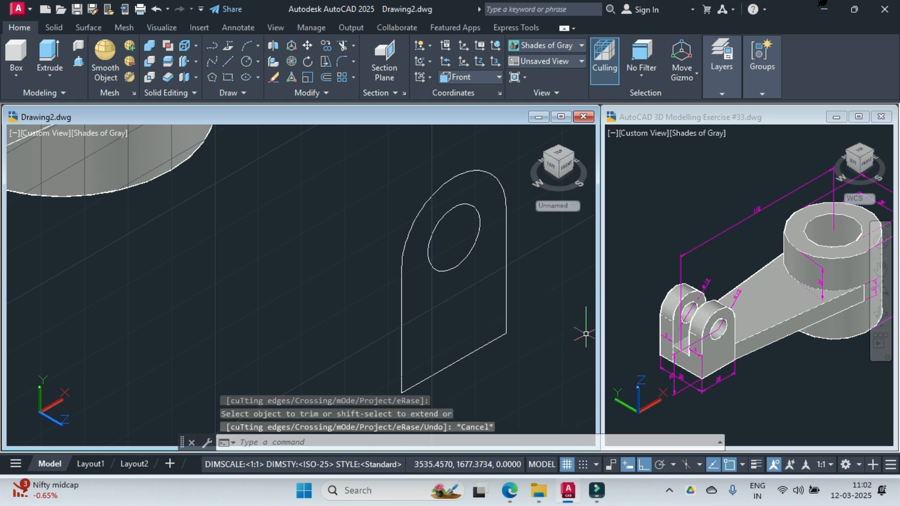
Presspull the round-topped lug profile, excluding the inner circle, to a thickness of 9.
scroll(586, 333, down, 2)
middle_drag(550, 316, 471, 257)
click(343, 149)
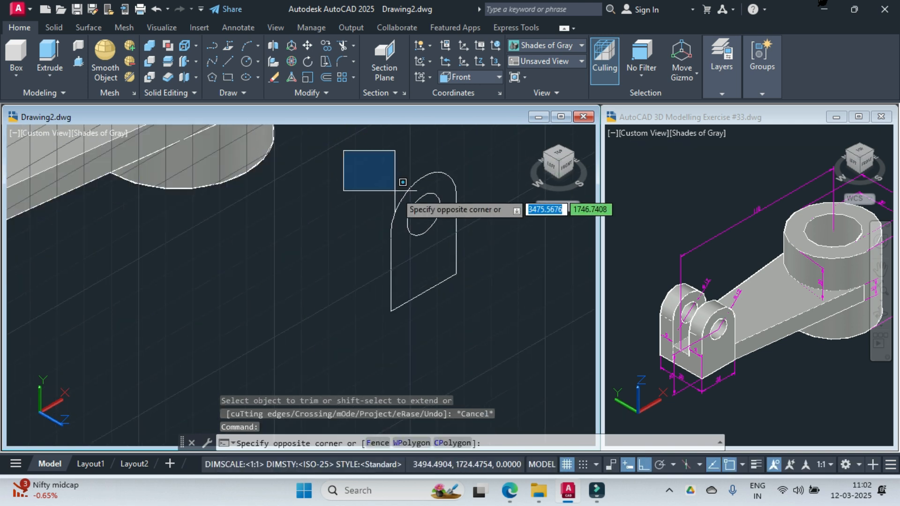
click(487, 328)
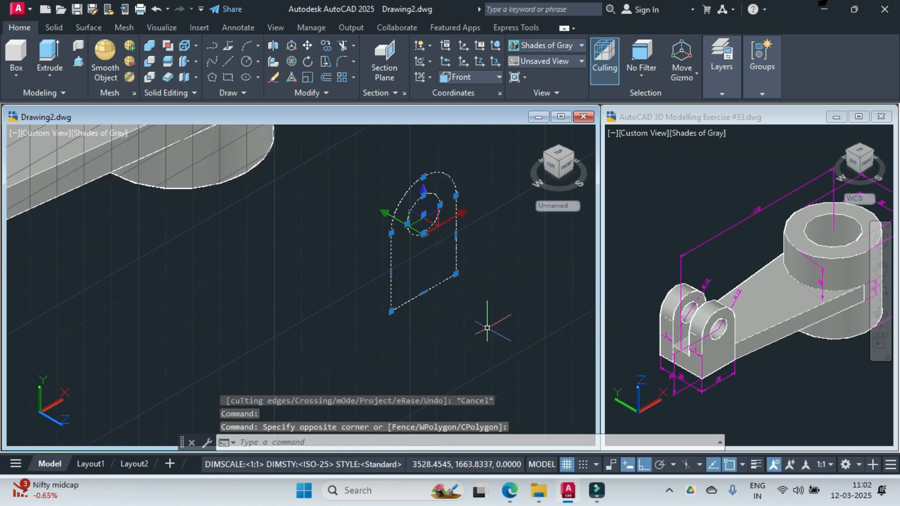
click(79, 63)
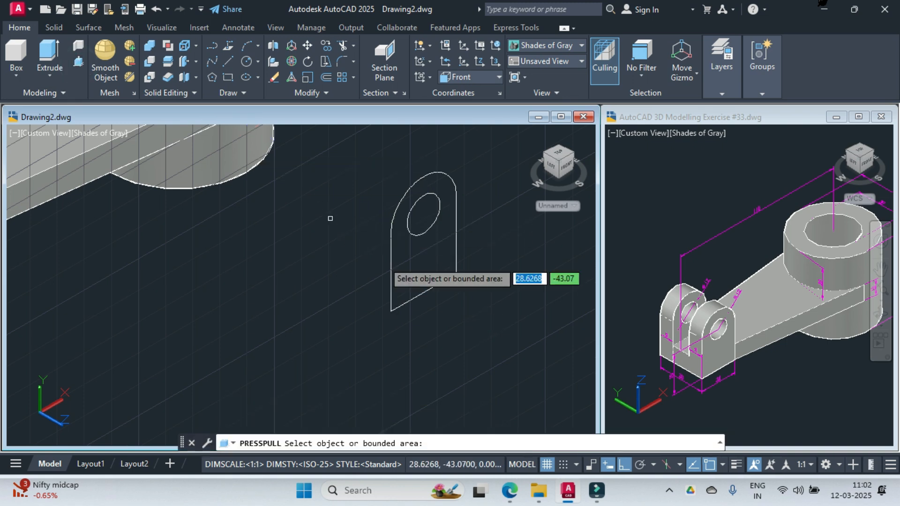
click(421, 273)
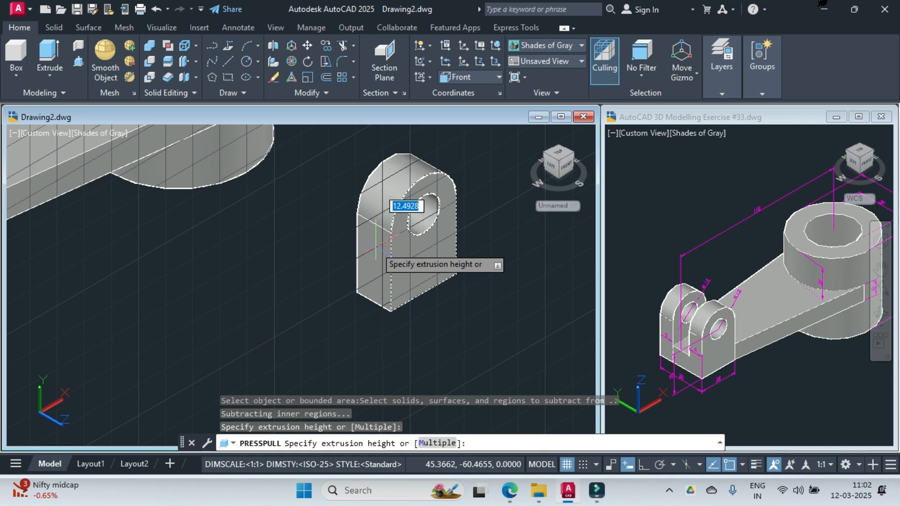
text(9)
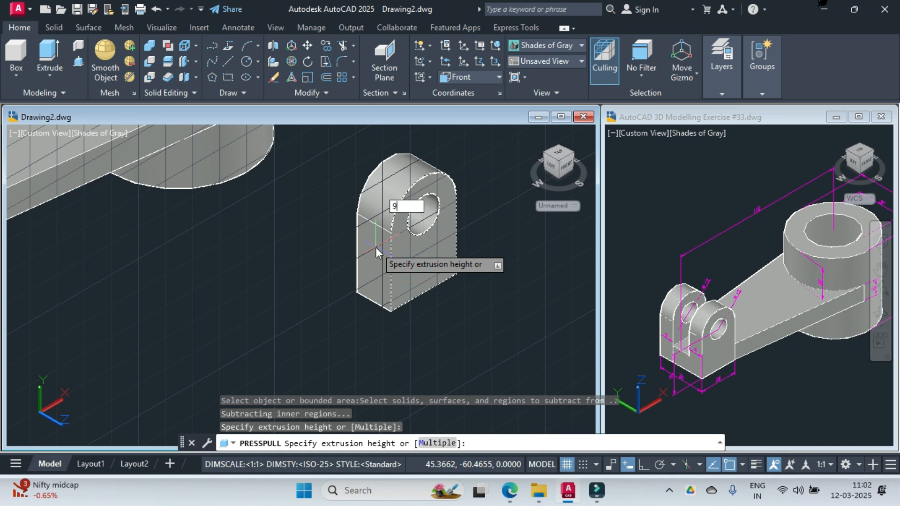
key(Return)
Turn off the grid display in the bracket drawing and end the Presspull command.
scroll(394, 276, down, 5)
scroll(423, 304, up, 1)
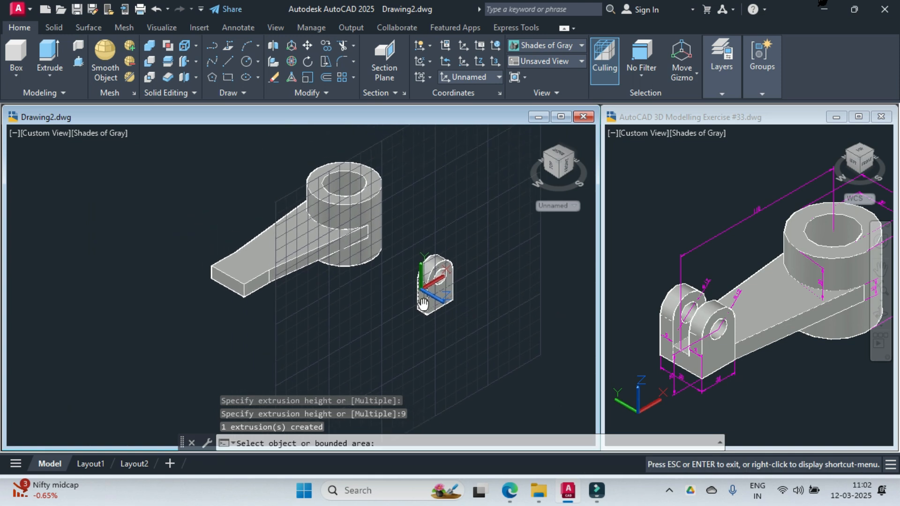
middle_drag(423, 303, 444, 311)
scroll(408, 276, up, 2)
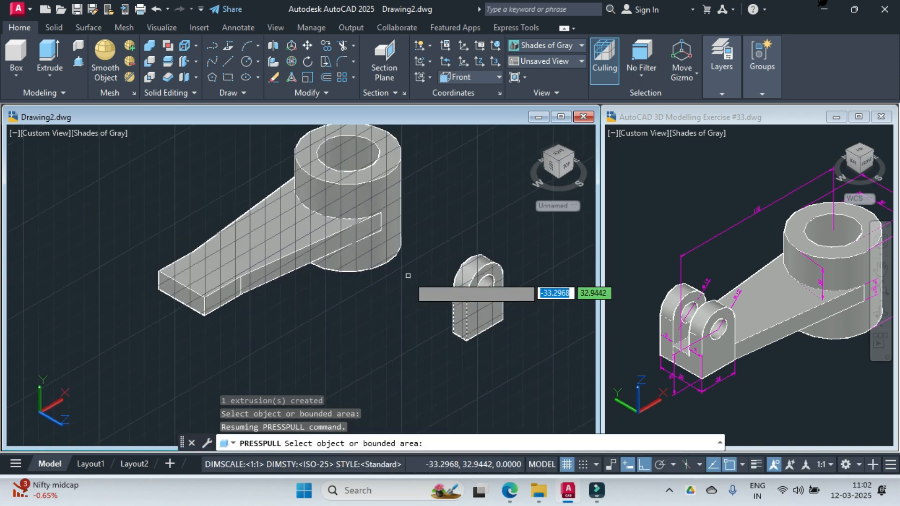
key(F7)
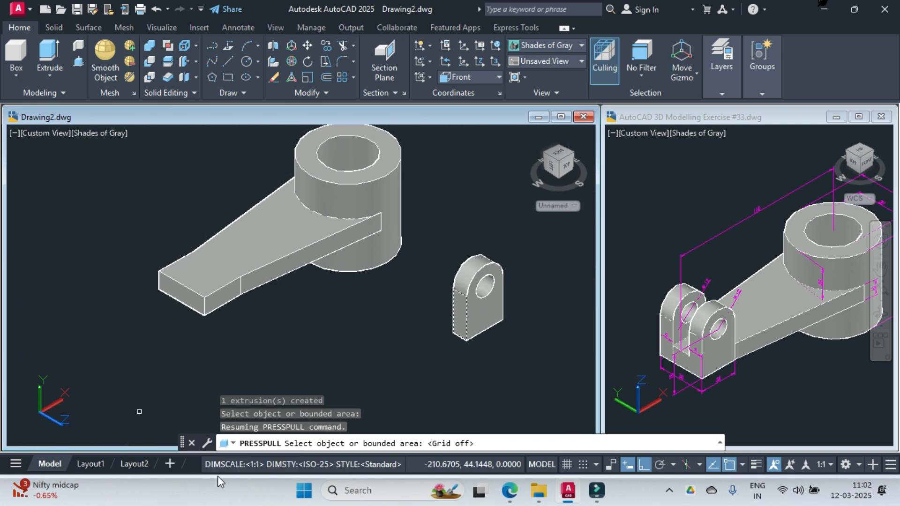
key(Escape)
Copy the lug from its bottom rear corner to the matching bottom rear corner of the arm's narrow end.
text(co)
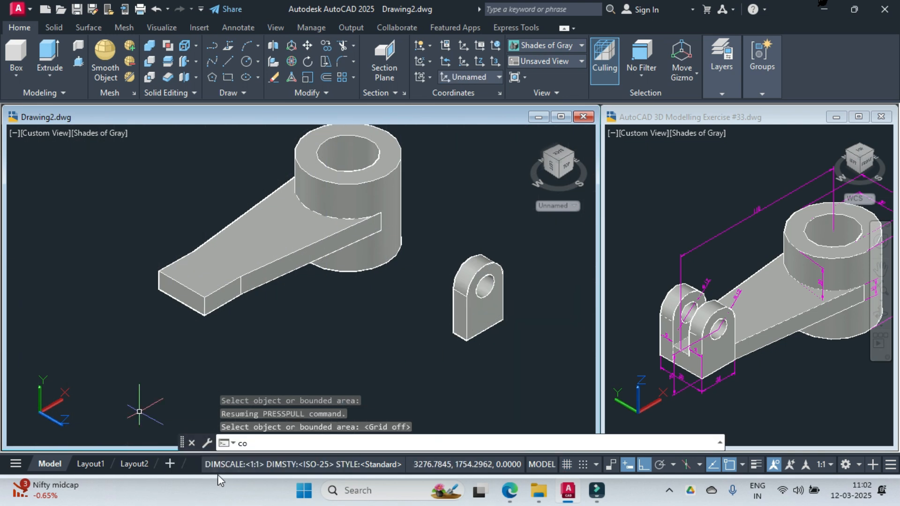
key(Return)
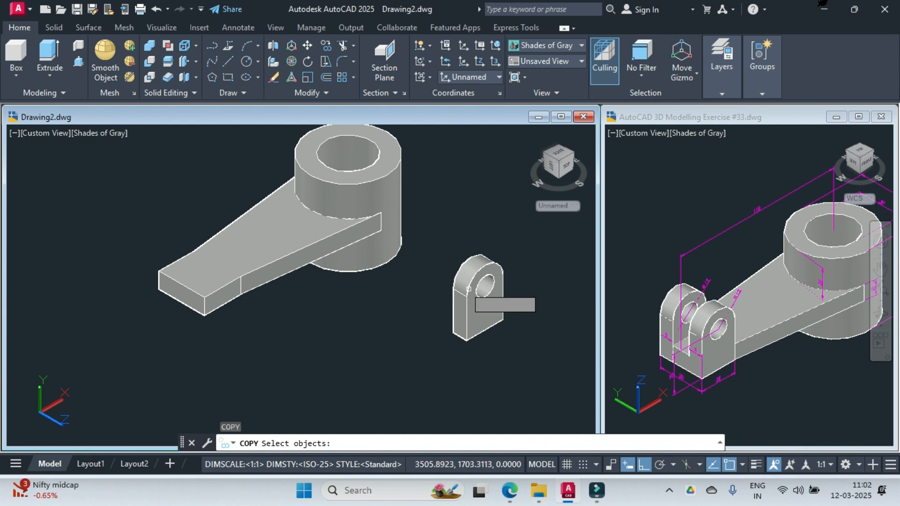
click(430, 232)
click(544, 373)
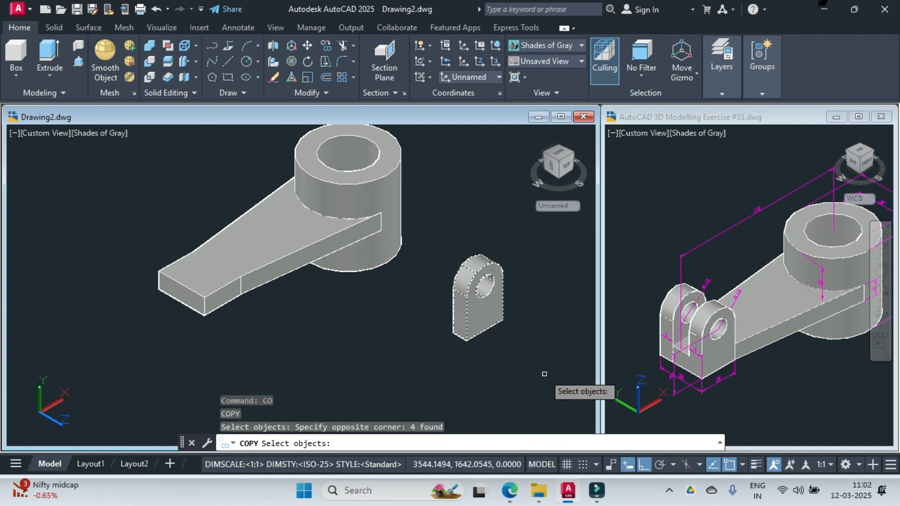
key(Return)
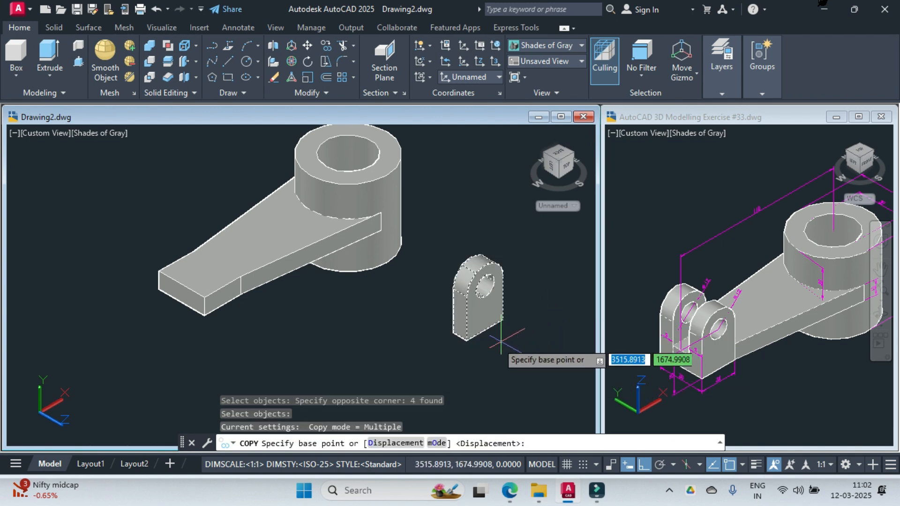
click(454, 332)
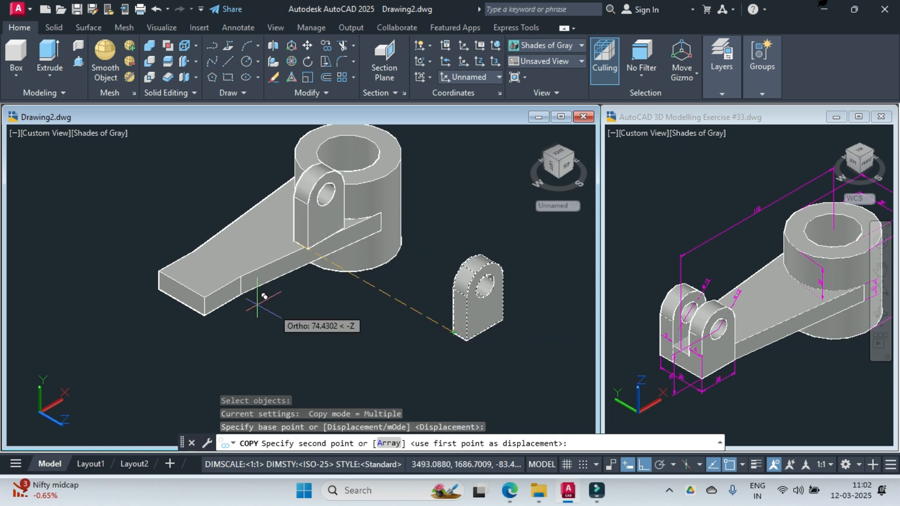
click(161, 283)
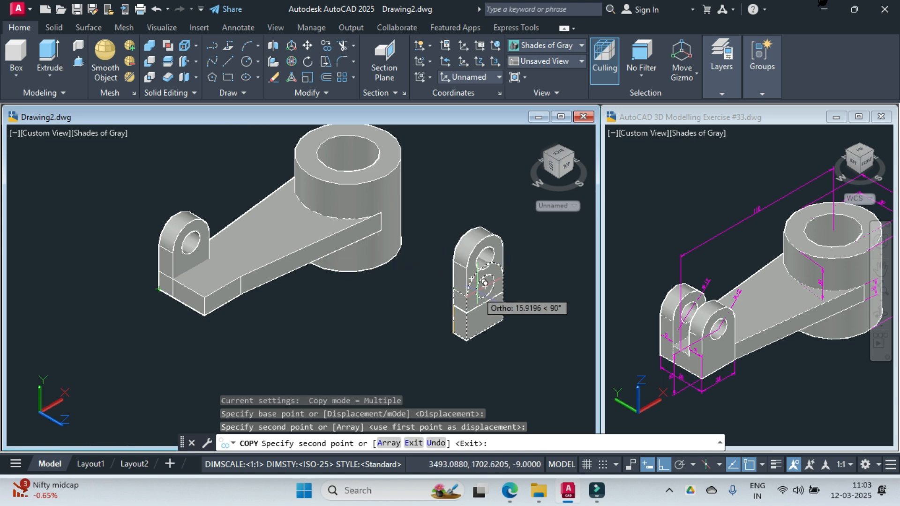
key(Escape)
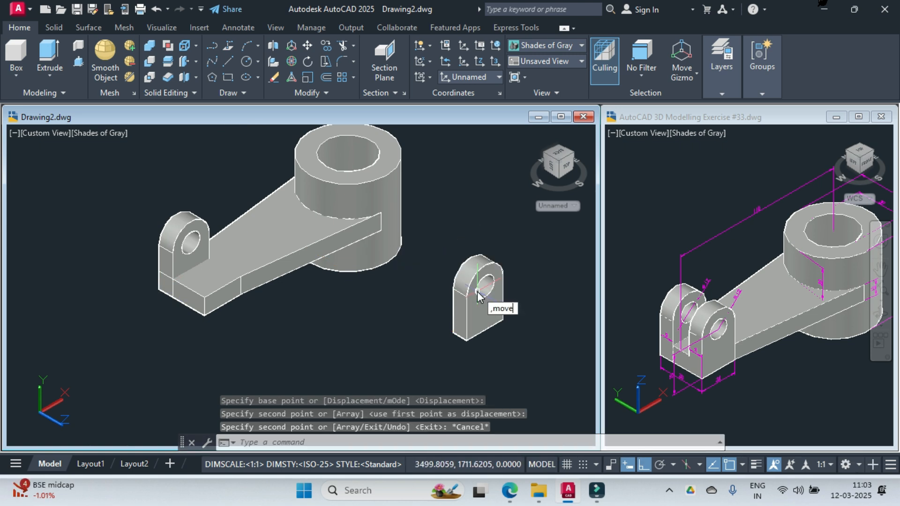
Move the original lug by its bottom front corner onto the bottom front corner of the arm's narrow end.
key(Return)
key(Escape)
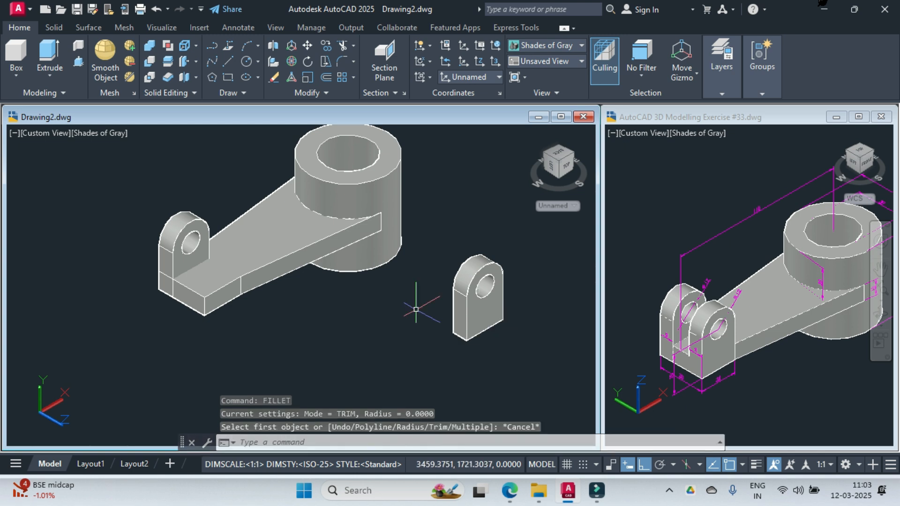
text(mov)
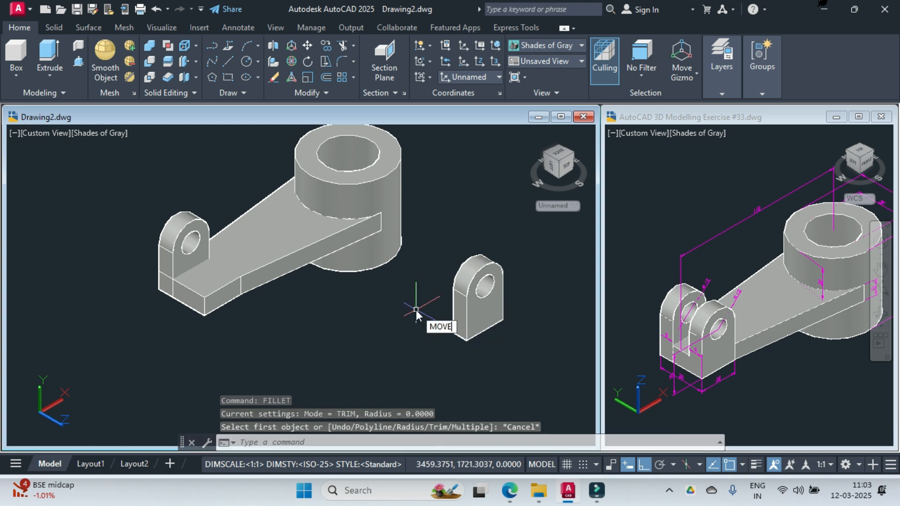
key(Return)
click(434, 228)
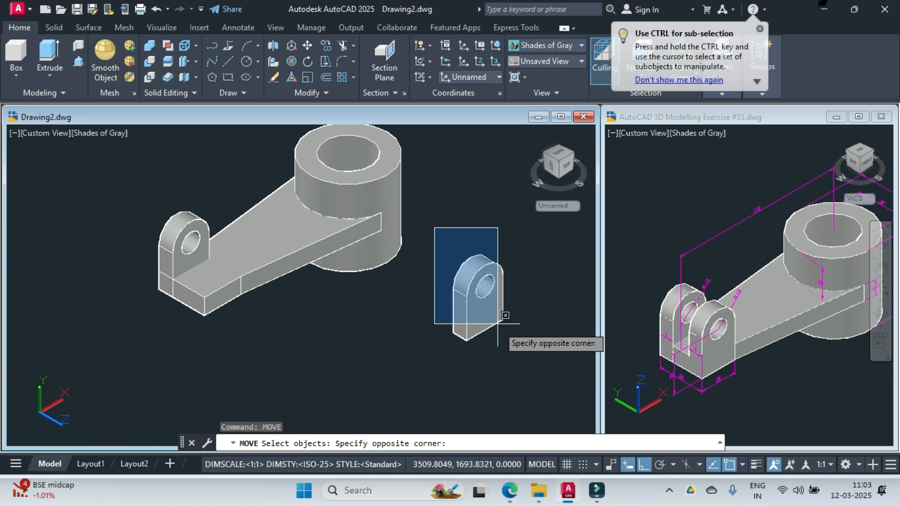
click(534, 376)
key(Return)
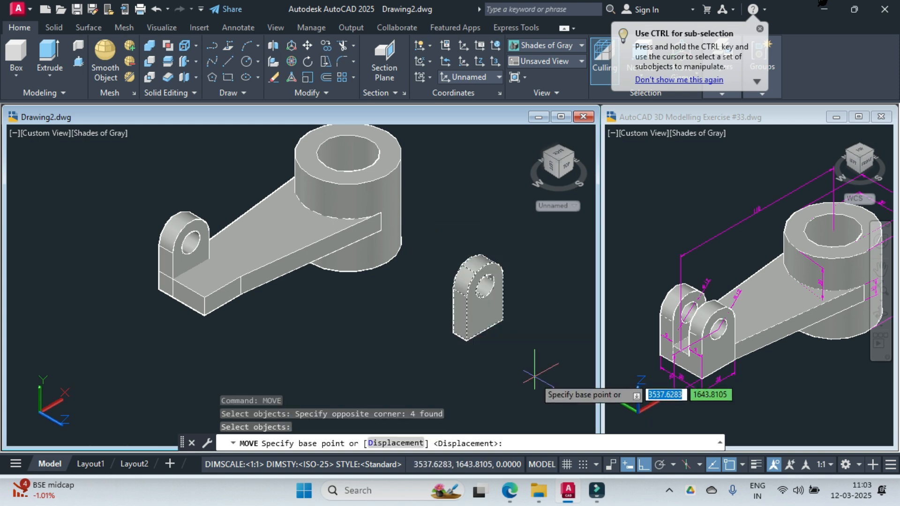
click(467, 340)
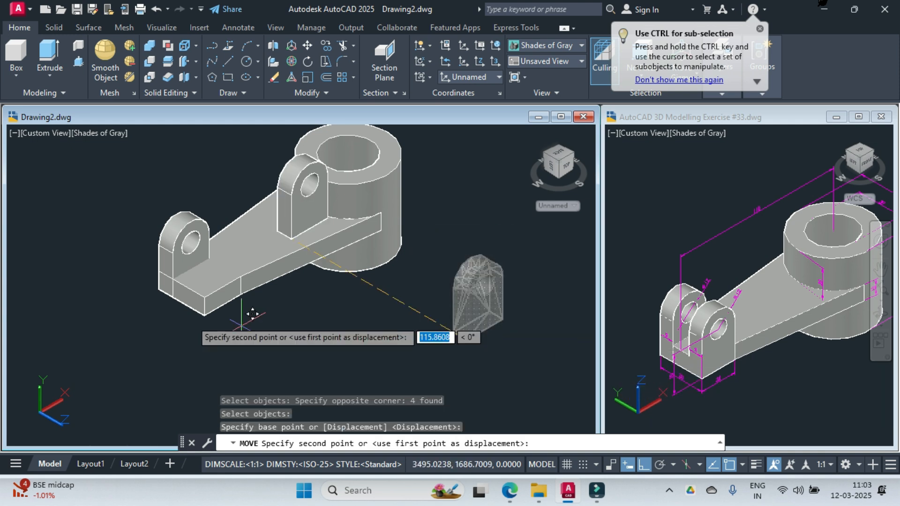
click(204, 315)
key(Escape)
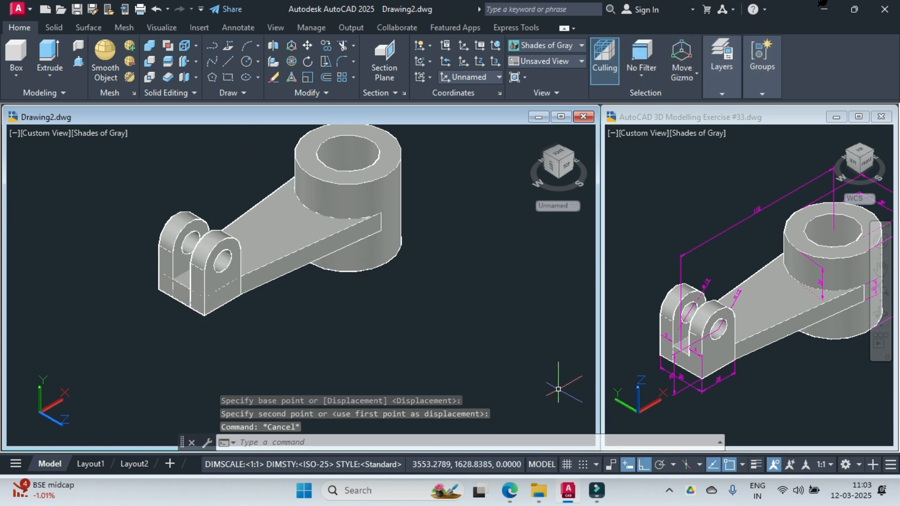
Union the hollow cylinder, tapered arm and both fork lugs into one solid.
scroll(444, 349, down, 2)
text(union)
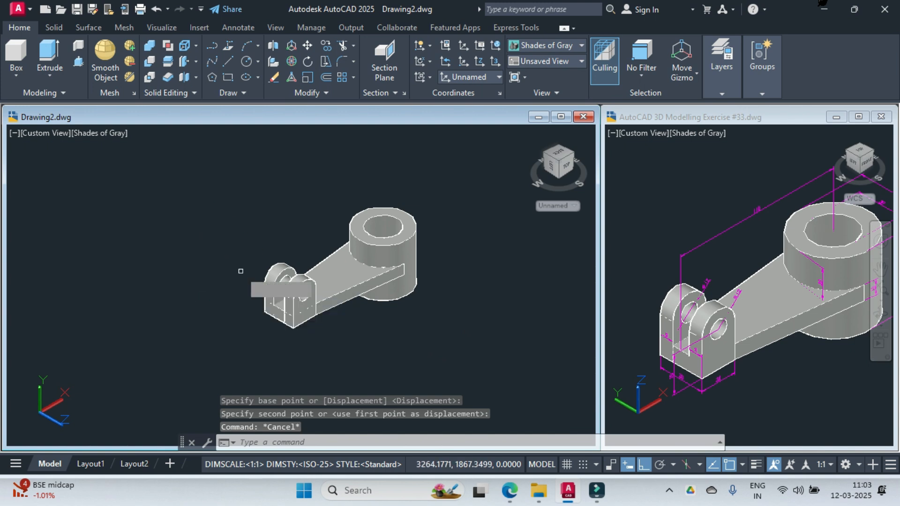
key(Return)
click(211, 163)
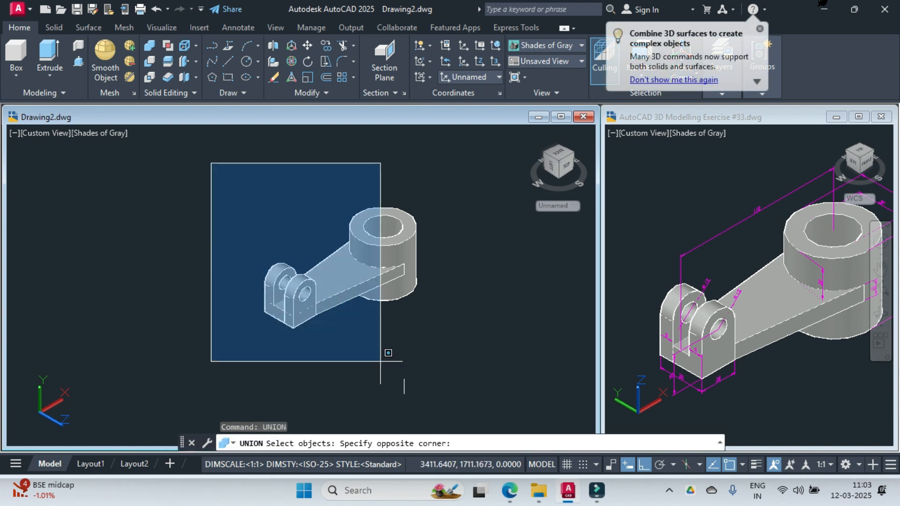
click(453, 381)
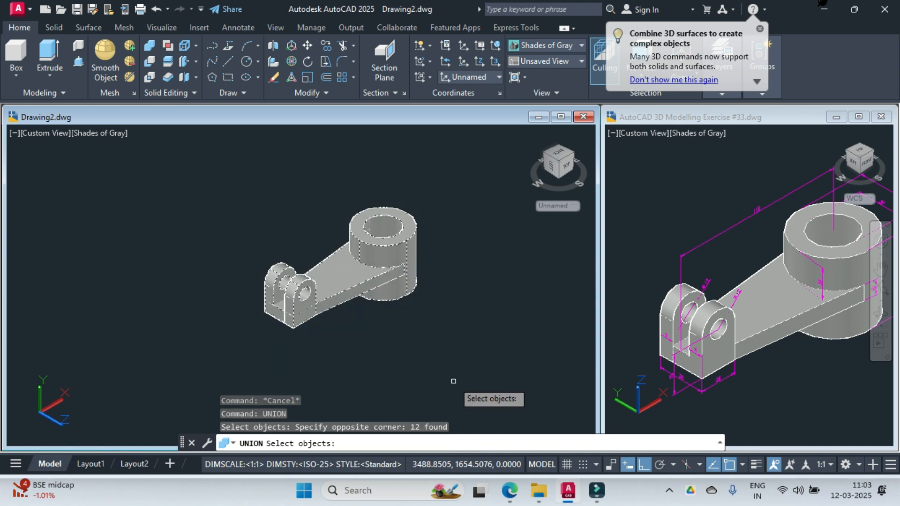
key(Return)
scroll(418, 254, up, 3)
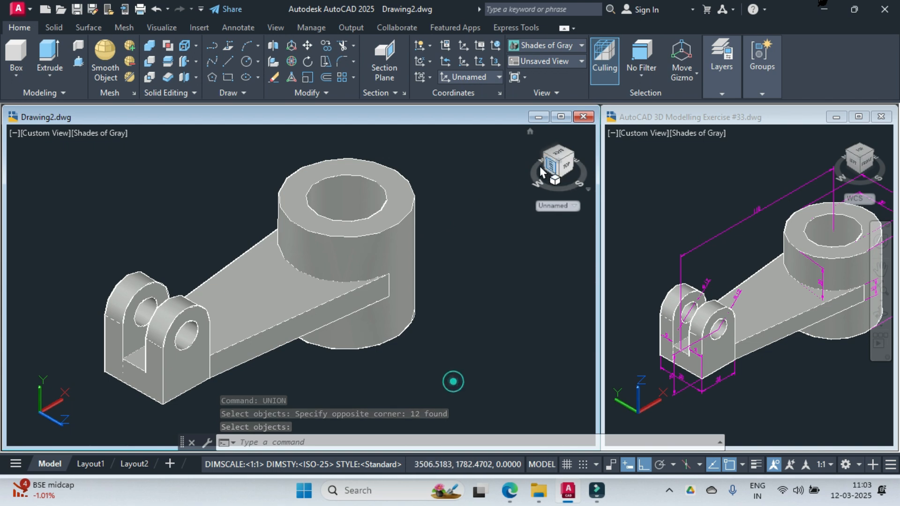
click(477, 254)
key(Escape)
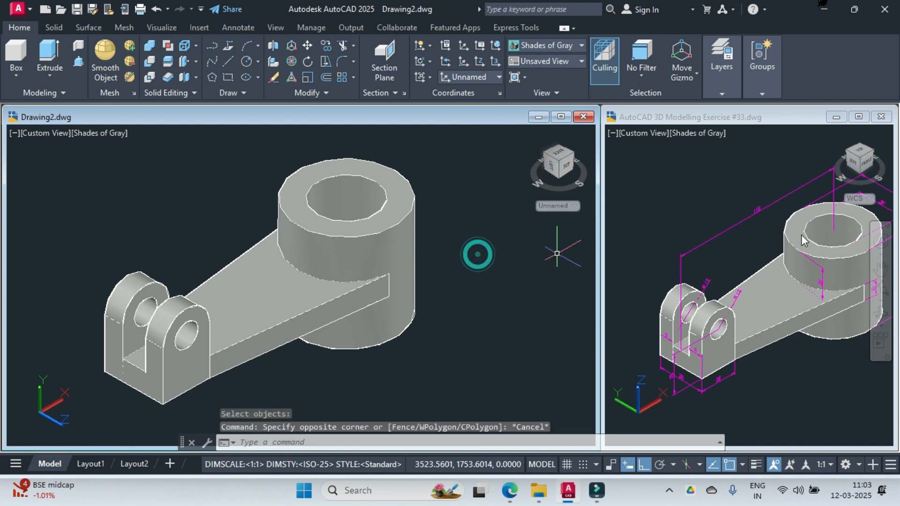
Orbit the finished bracket in 3D to inspect its fork lugs, arm and cylinder.
click(887, 323)
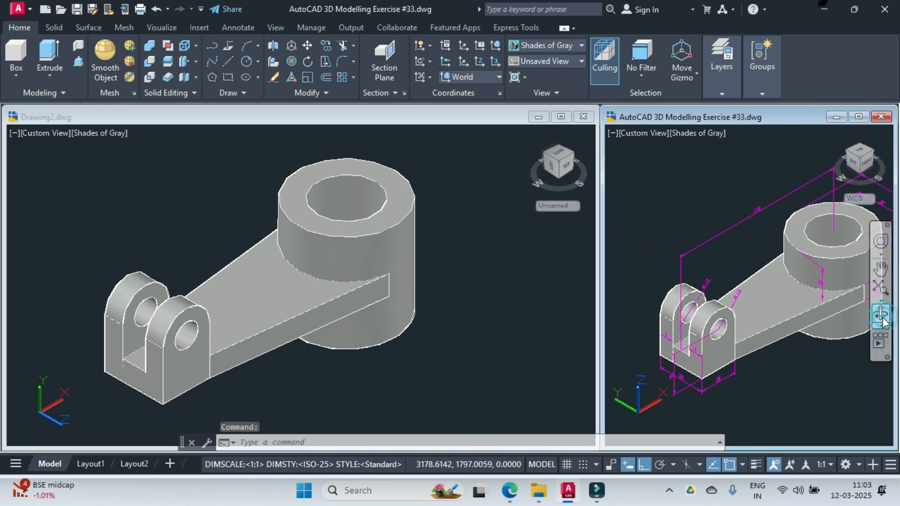
click(557, 290)
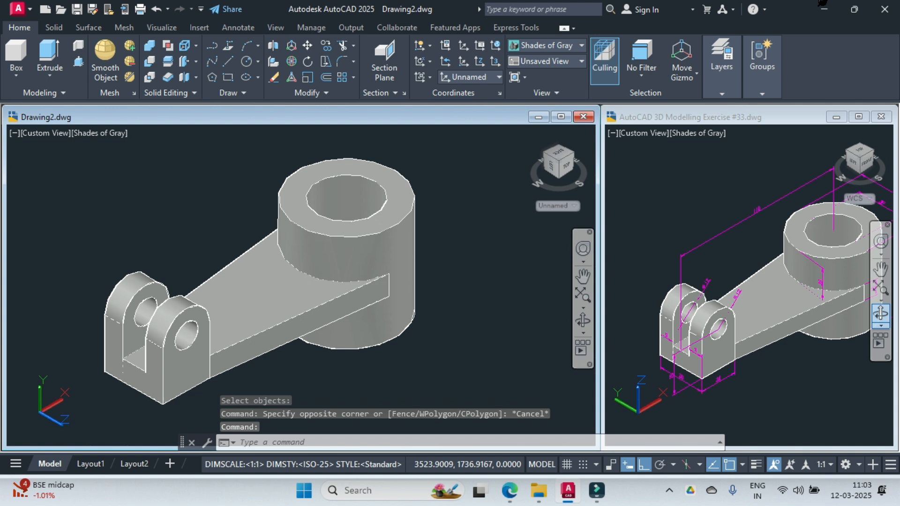
click(584, 322)
drag(437, 305, 335, 286)
drag(396, 310, 306, 353)
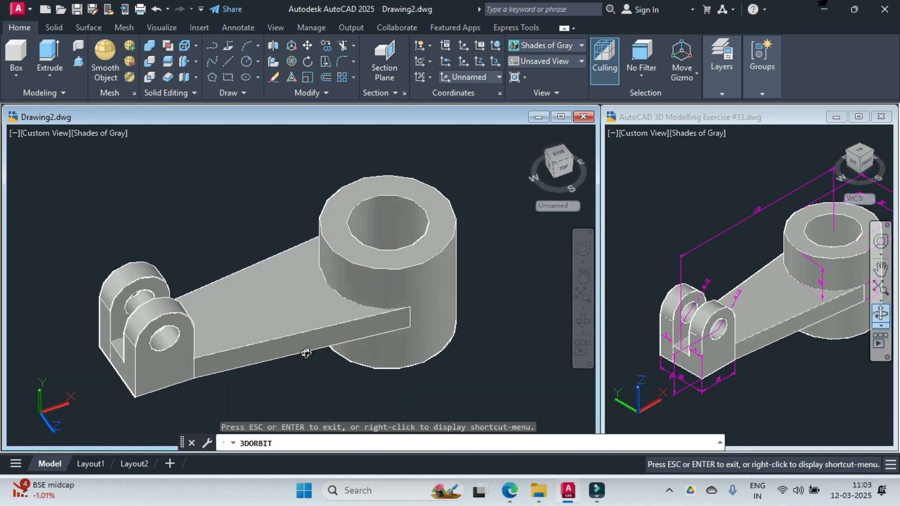